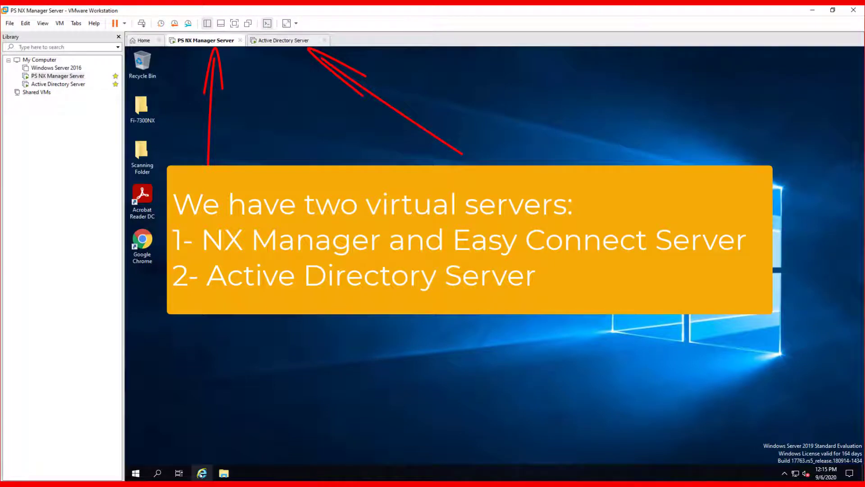
Sign in to the PaperStream NX Manager console in Internet Explorer with the saved admin login
click(201, 472)
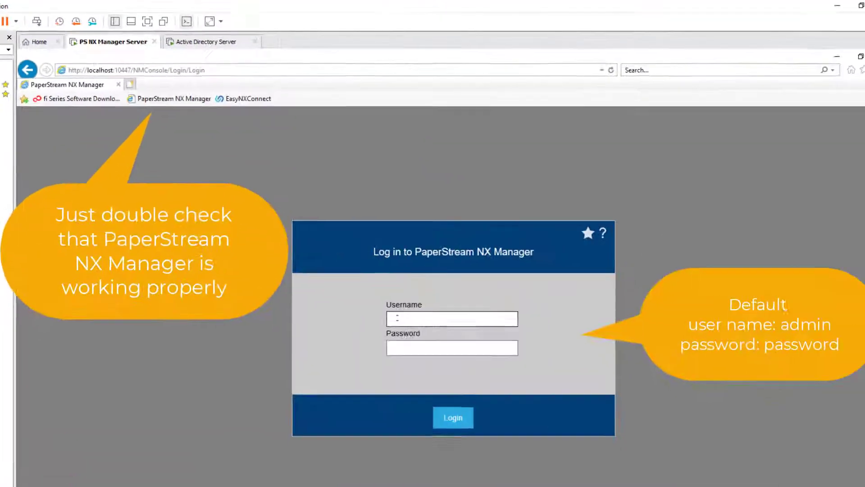
click(400, 315)
click(399, 328)
click(445, 411)
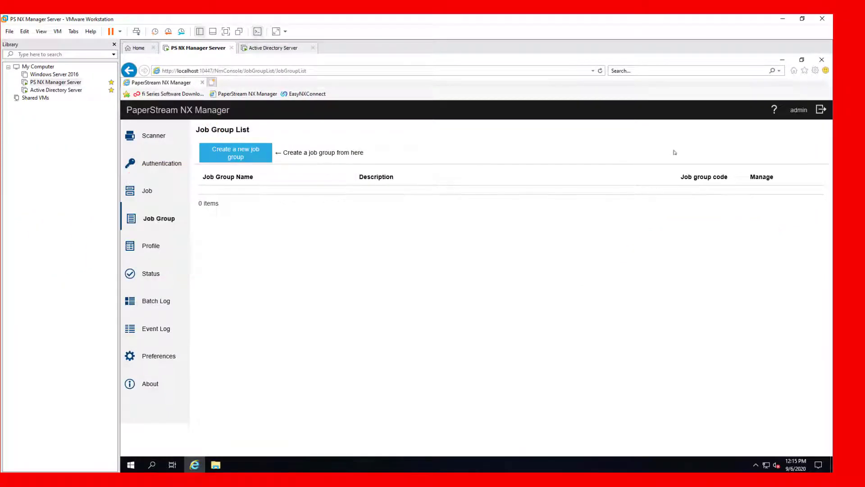
View the job list showing five existing jobs, then log out of the console
click(160, 162)
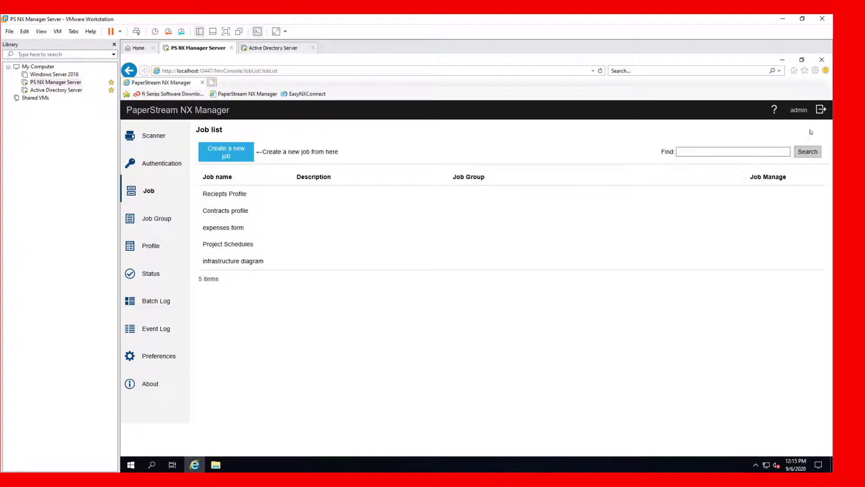
click(819, 110)
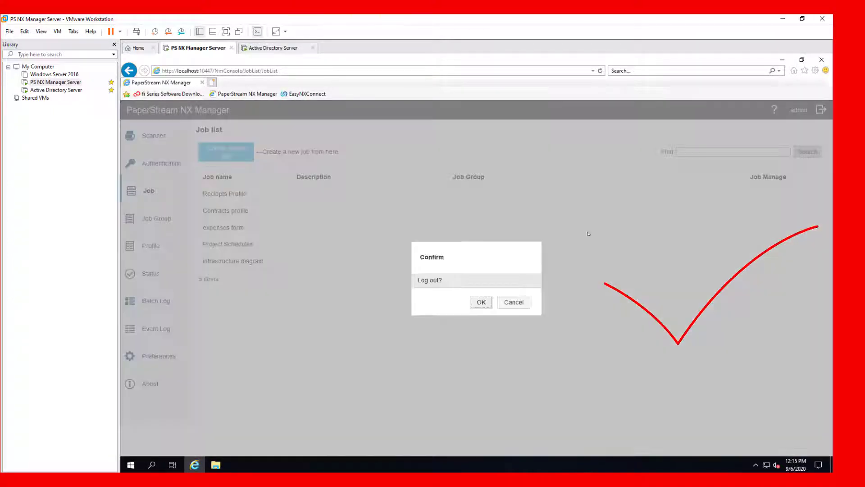
click(480, 301)
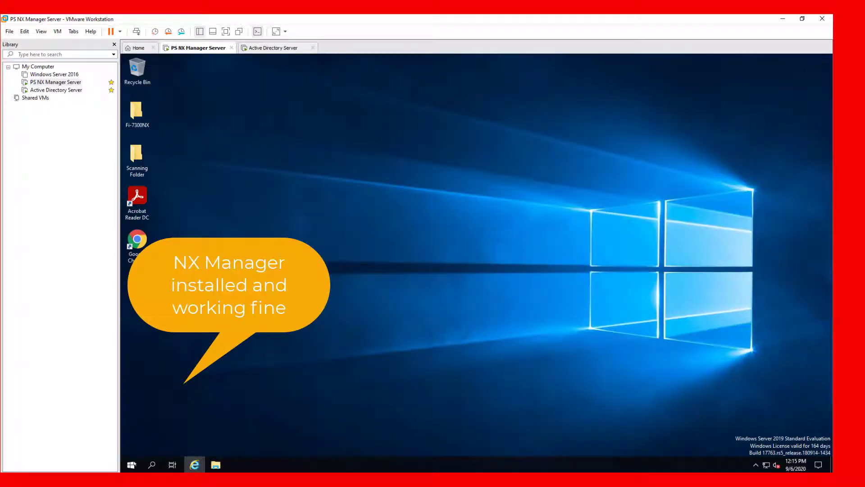
click(131, 465)
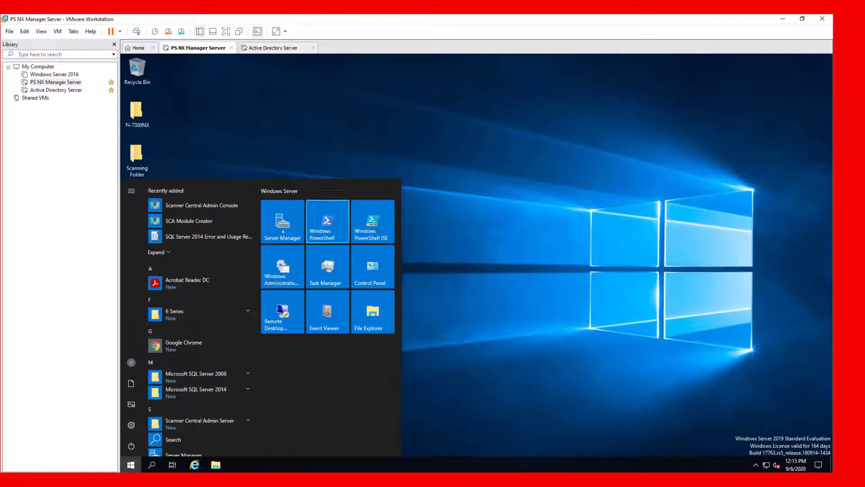
From Server Manager's Tools, confirm IIS 6.0 Manager and IIS Manager both open, then close everything
click(291, 239)
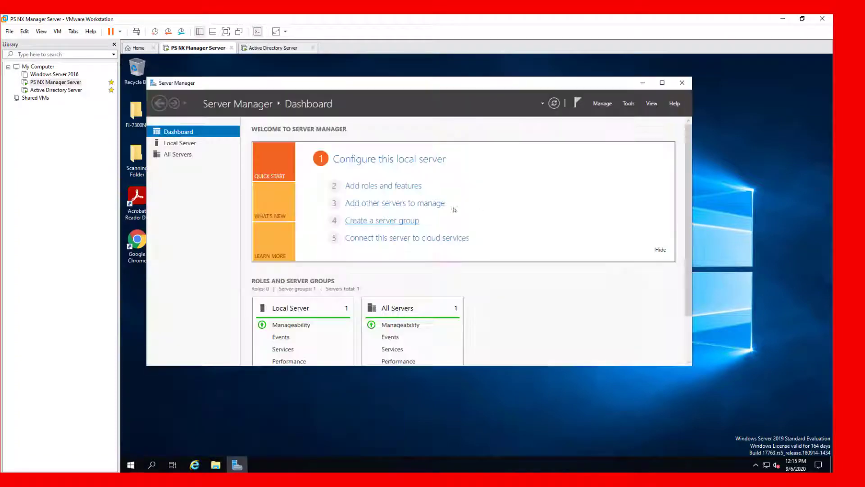
click(630, 103)
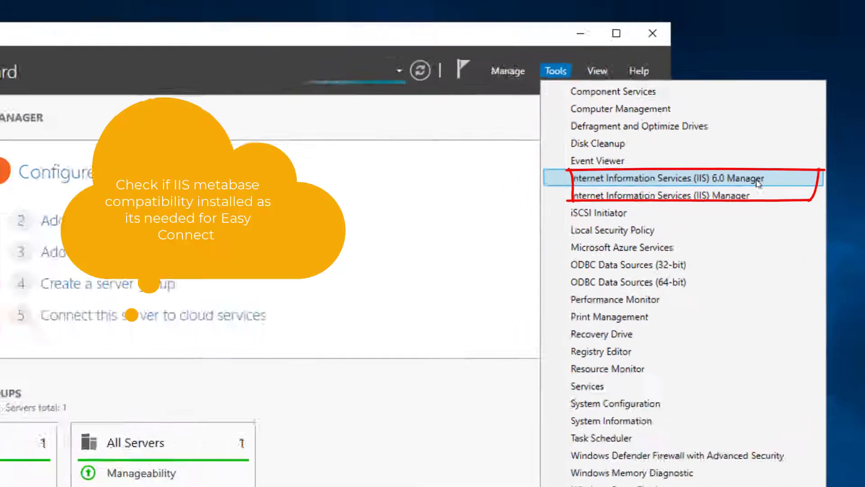
click(768, 163)
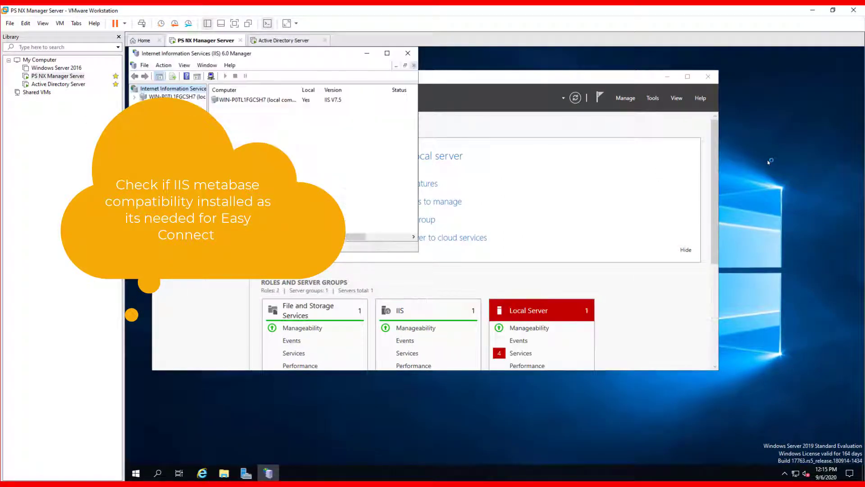
click(657, 99)
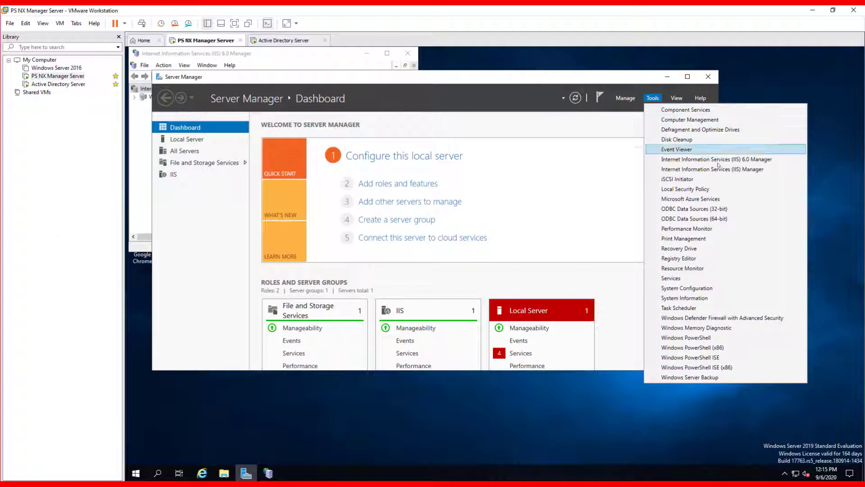
click(747, 170)
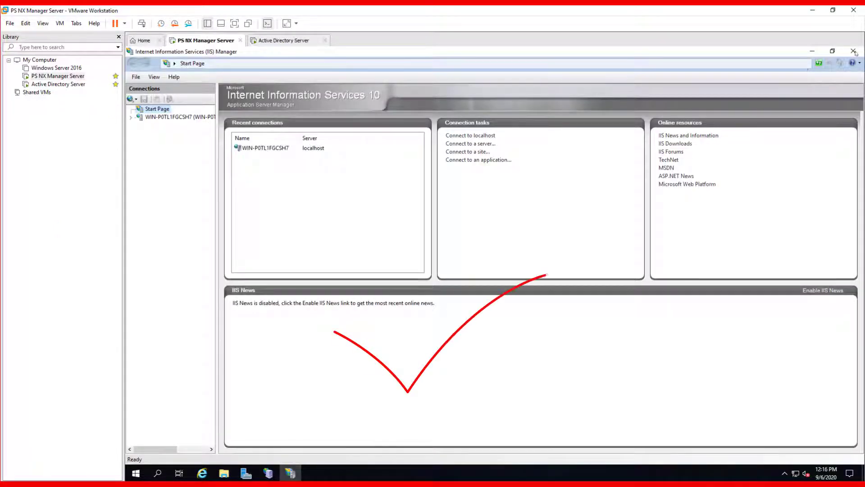
click(854, 51)
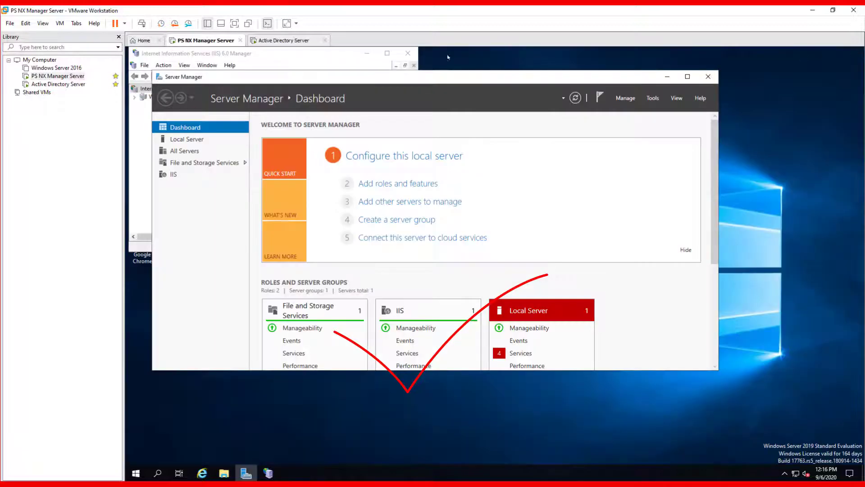
click(708, 77)
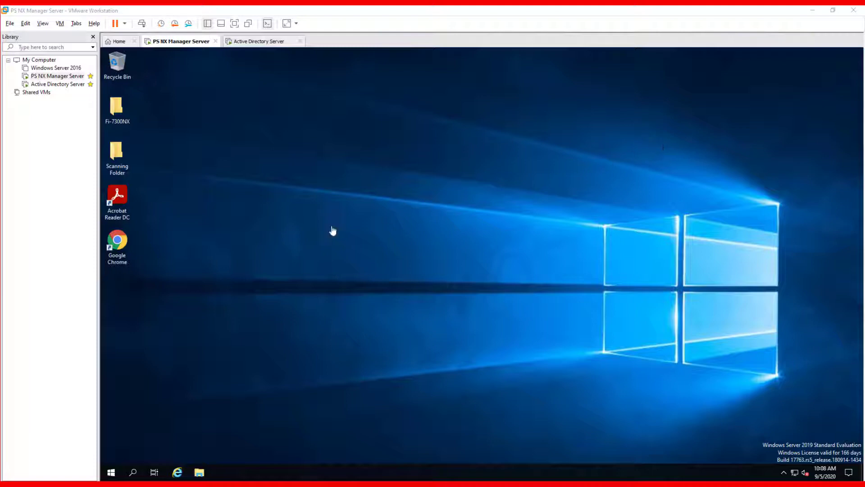
click(194, 155)
click(57, 76)
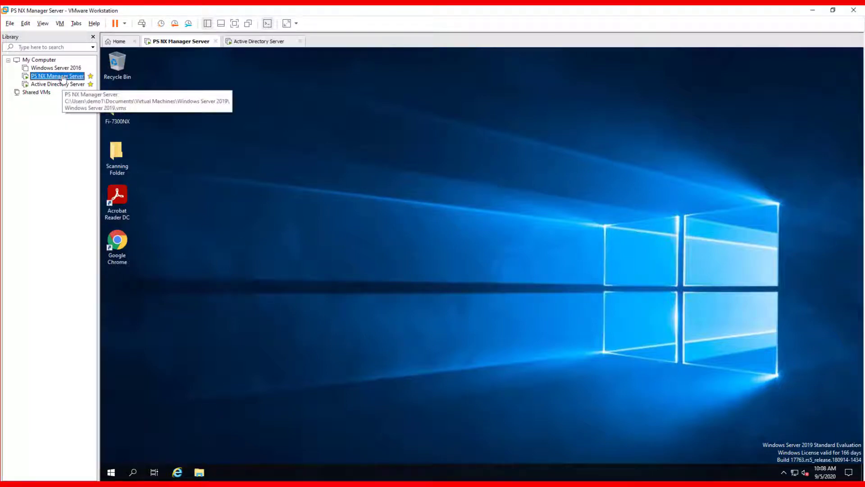
double_click(130, 236)
click(281, 70)
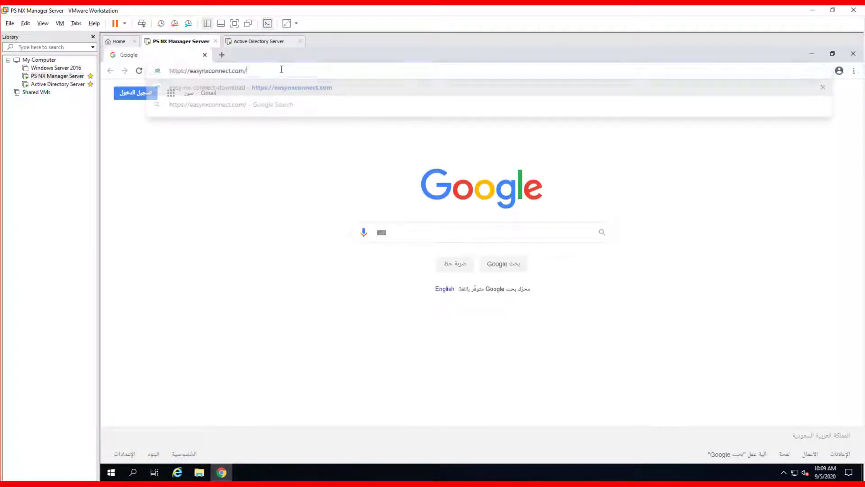
text(https://easynxconnect.com/)
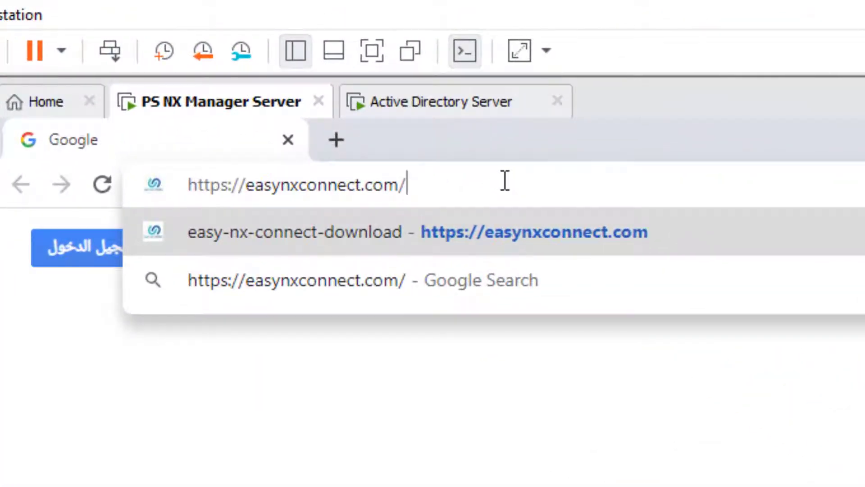
key(Return)
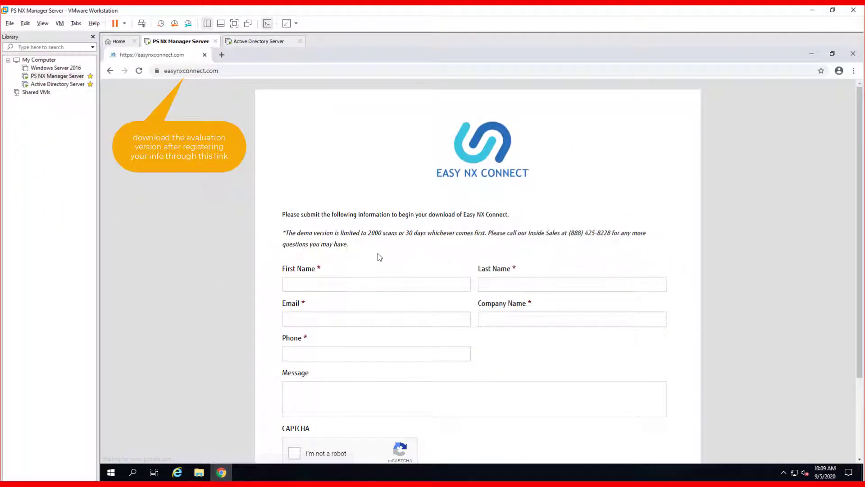
Review the registration form's first and last name fields, then close Chrome
scroll(380, 243, down, 1)
scroll(381, 231, down, 1)
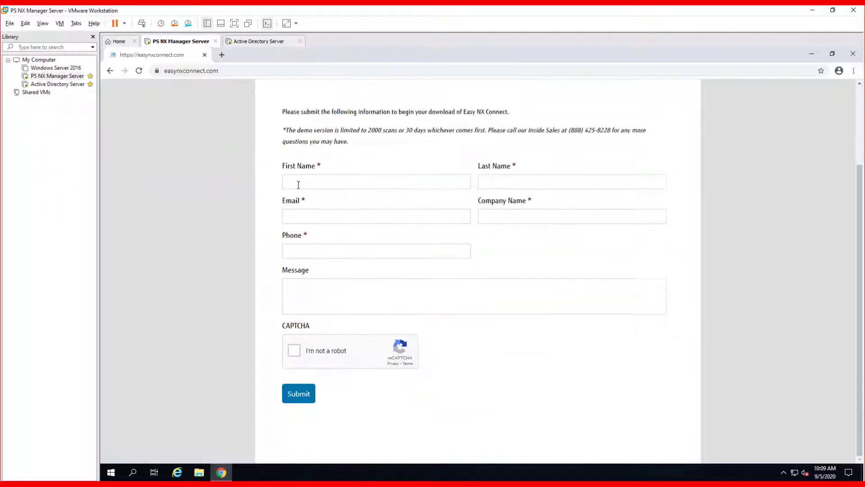
click(297, 184)
click(490, 187)
click(262, 264)
scroll(717, 183, up, 2)
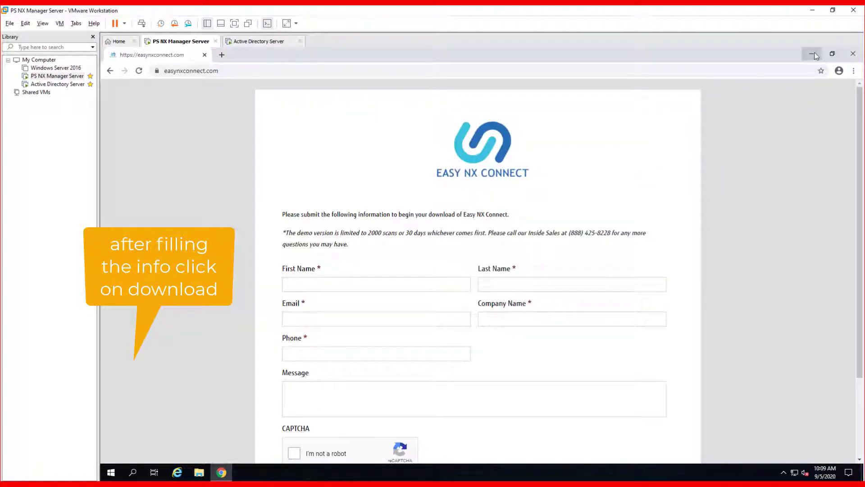
click(852, 54)
Run the EasyNXConnect installer from the Fi-7300NX folder as administrator with English as the setup language
double_click(125, 108)
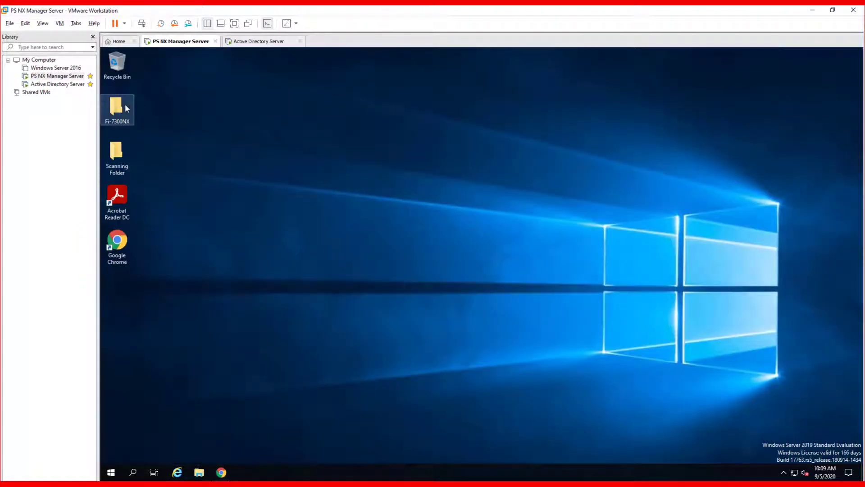
click(325, 176)
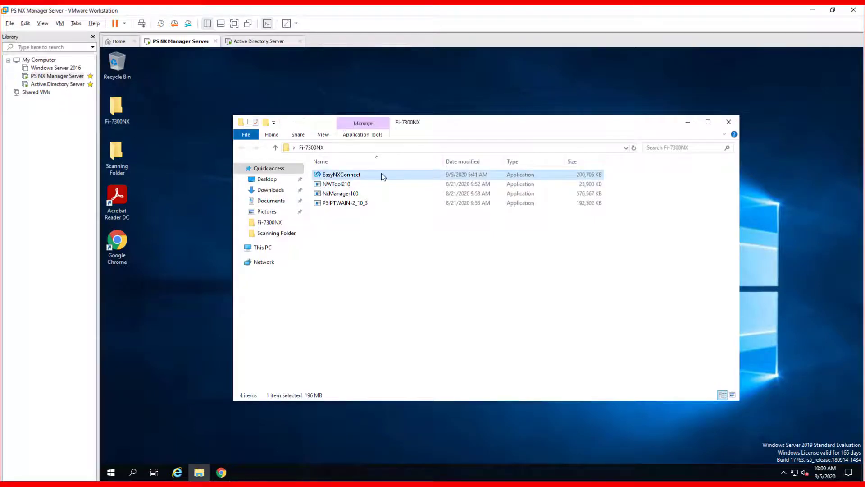
right_click(422, 174)
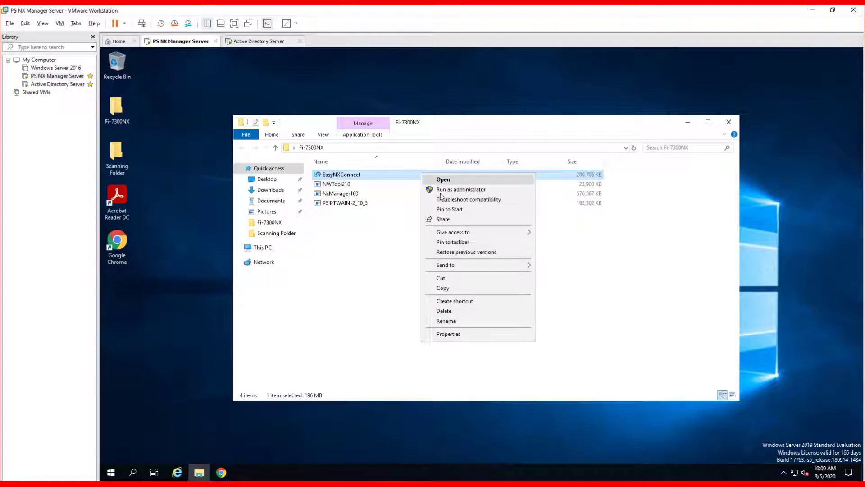
click(458, 190)
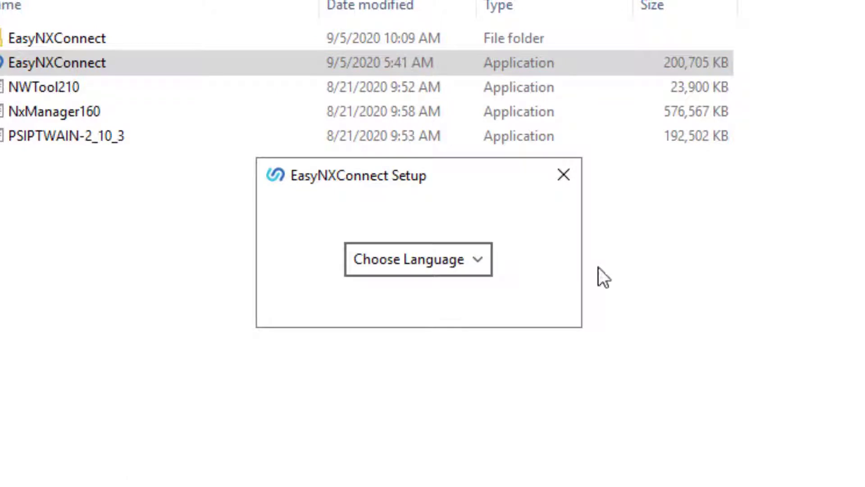
click(469, 261)
click(419, 284)
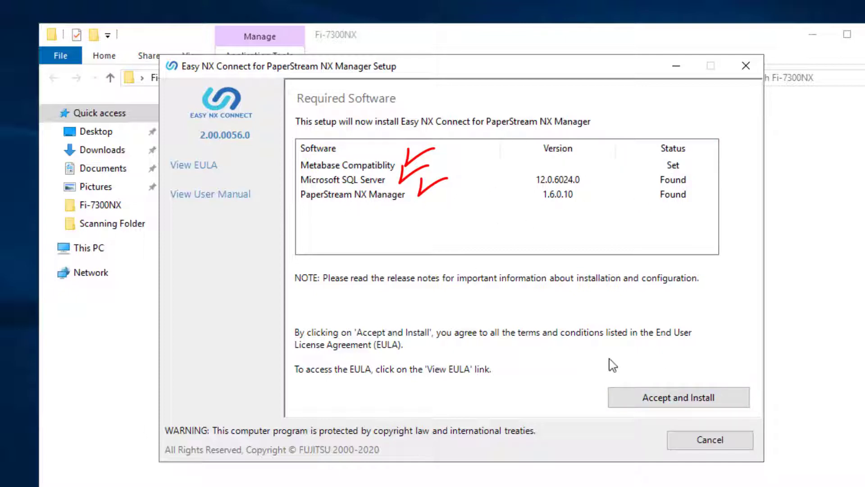
Accept the licence terms and install Easy NX Connect in standard installation mode
click(635, 402)
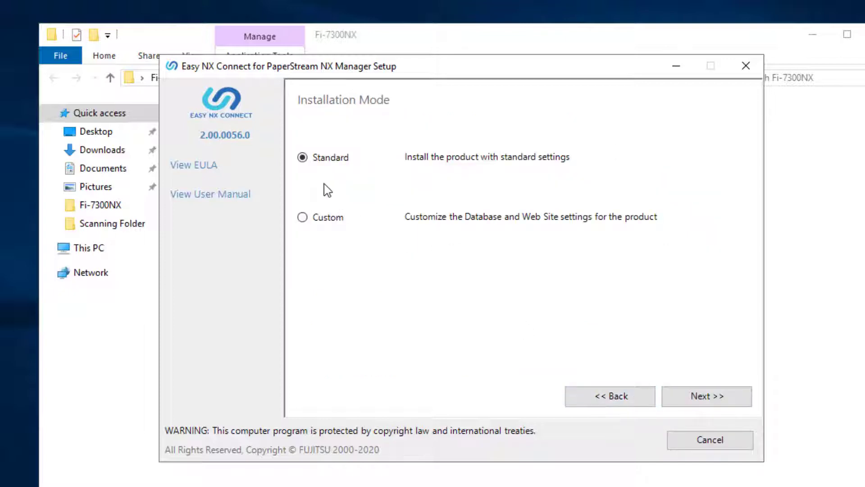
click(691, 396)
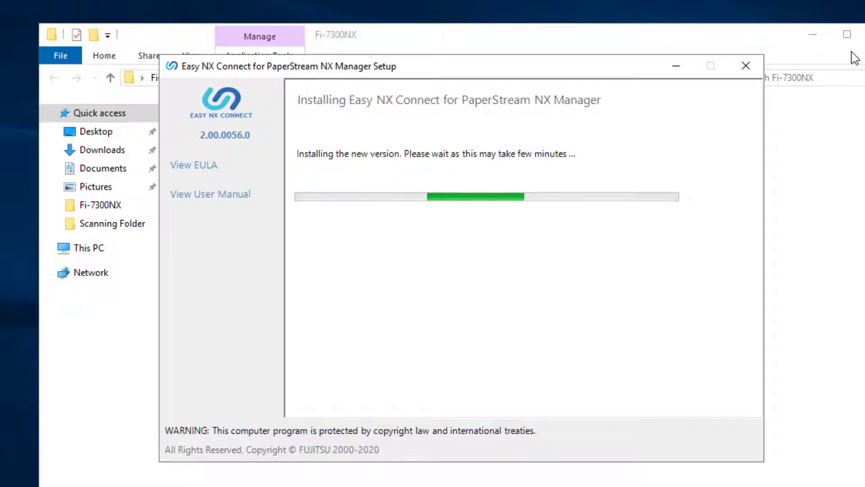
drag(606, 76, 852, 35)
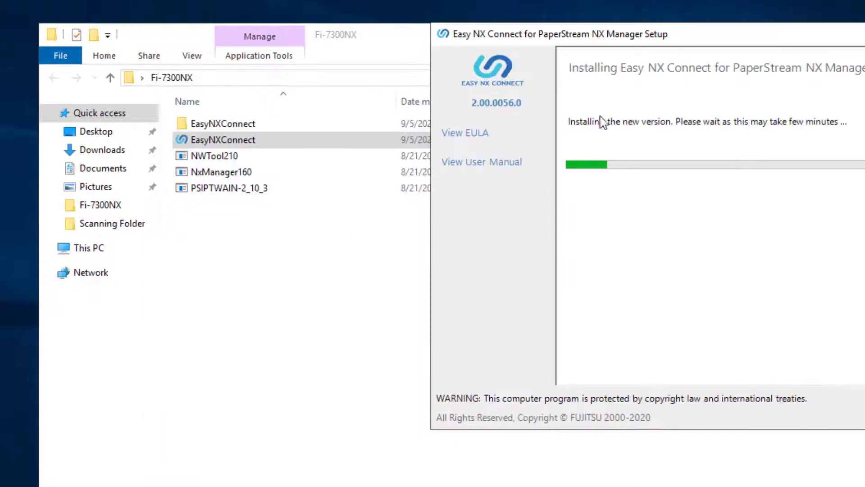
Browse the new EasyNXConnect folder, widening the Name column to read its guide file names
click(225, 126)
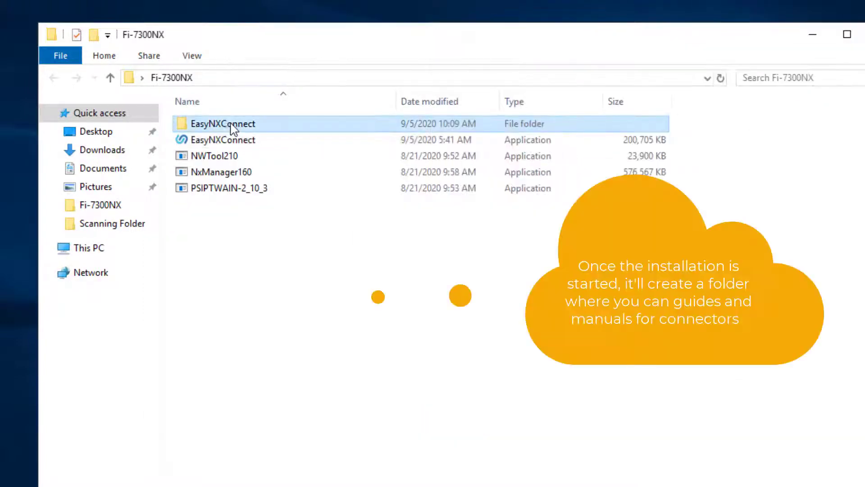
double_click(226, 126)
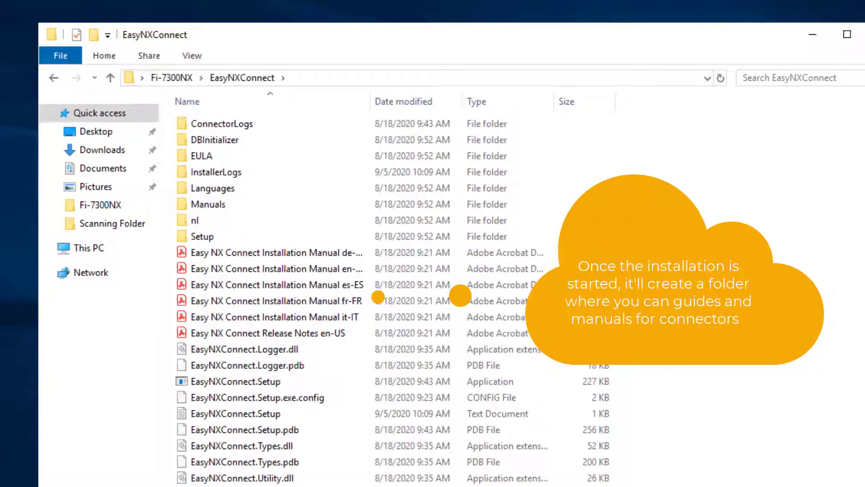
scroll(792, 242, down, 1)
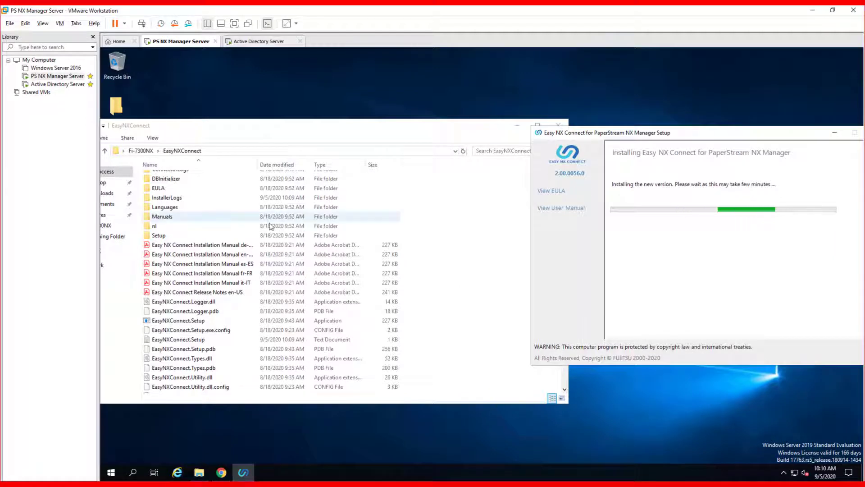
scroll(270, 225, down, 1)
drag(259, 168, 327, 169)
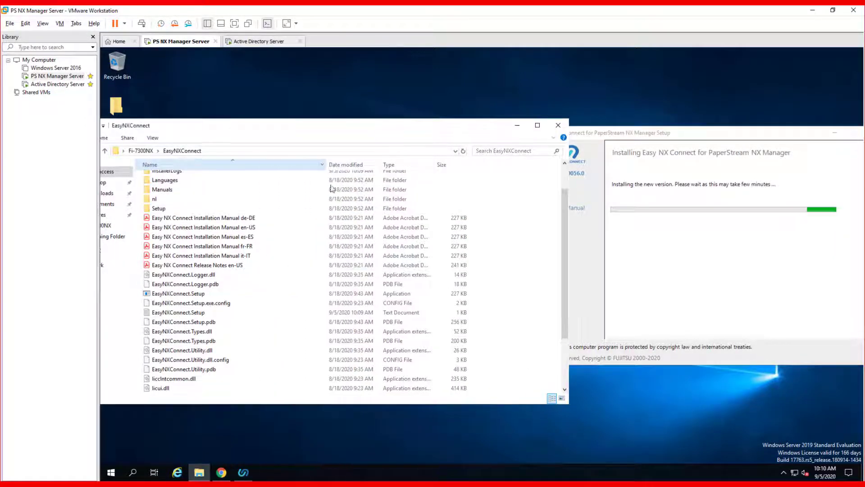
scroll(440, 202, up, 1)
Close the completed installer and the EasyNXConnect folder window
click(649, 137)
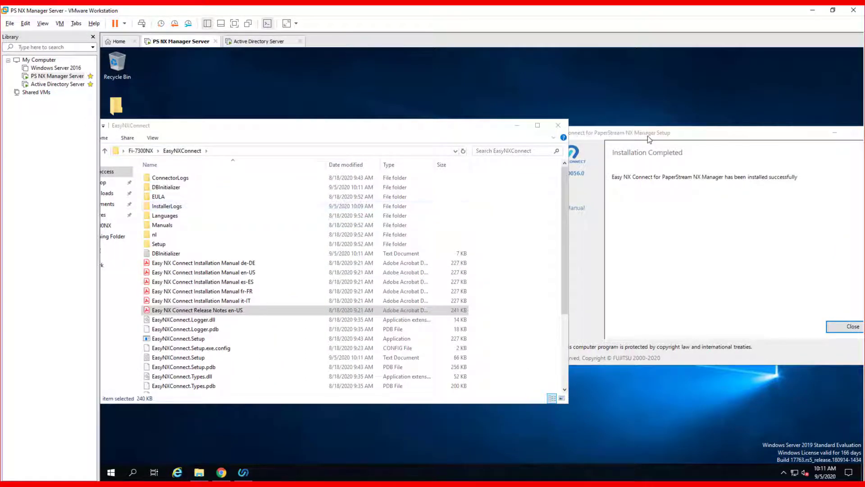
drag(727, 135, 508, 134)
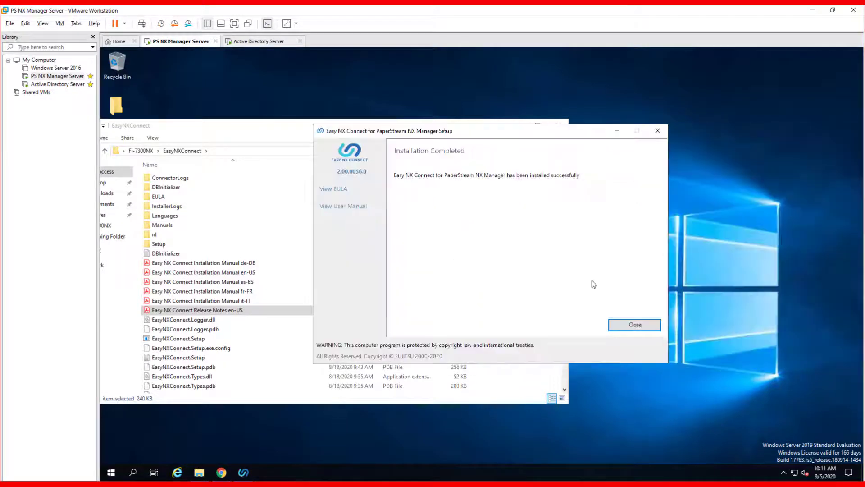
click(634, 323)
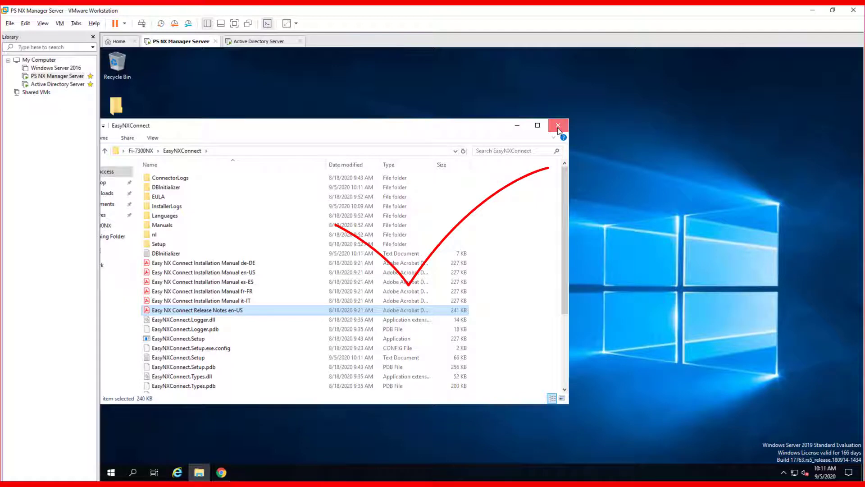
click(558, 124)
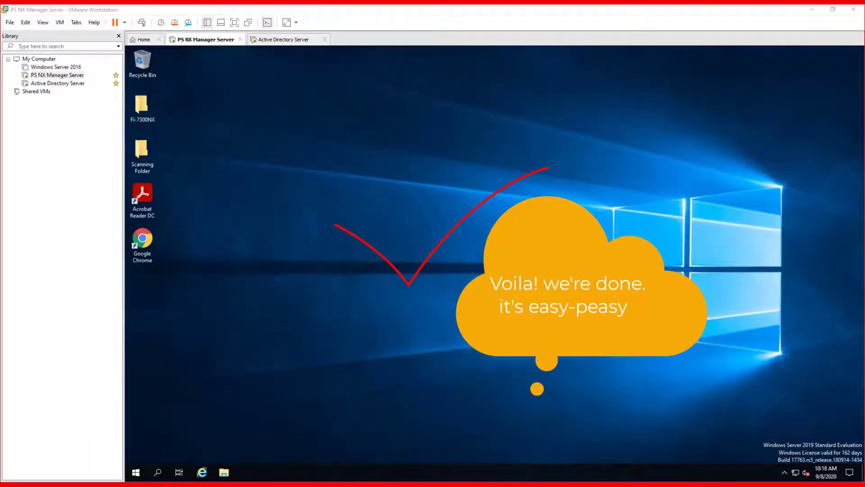
Open the Easy NX Connect web console from the Internet Explorer favorite
click(467, 270)
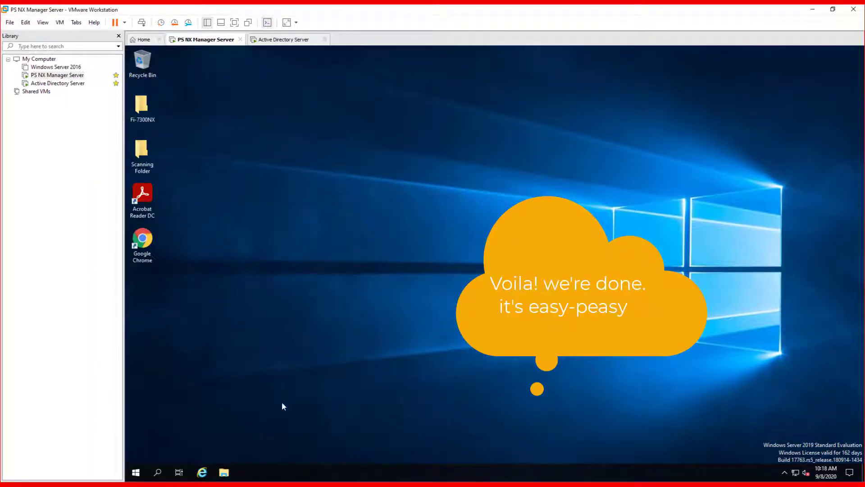
click(203, 471)
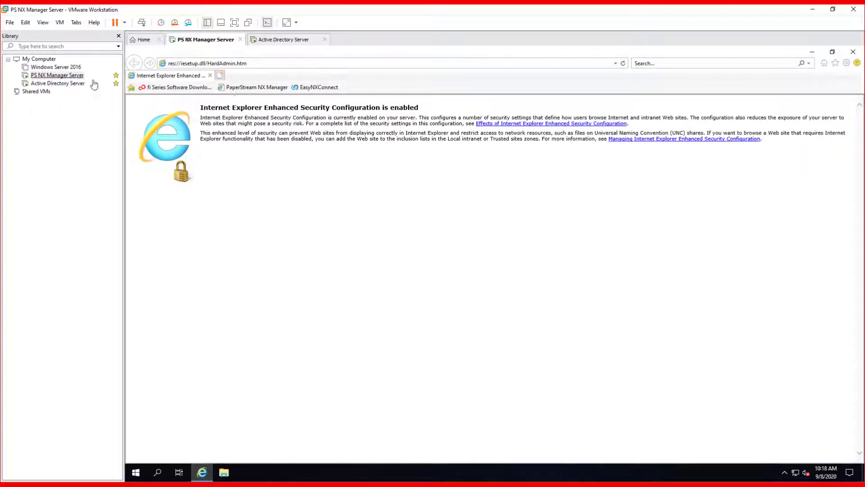
click(318, 87)
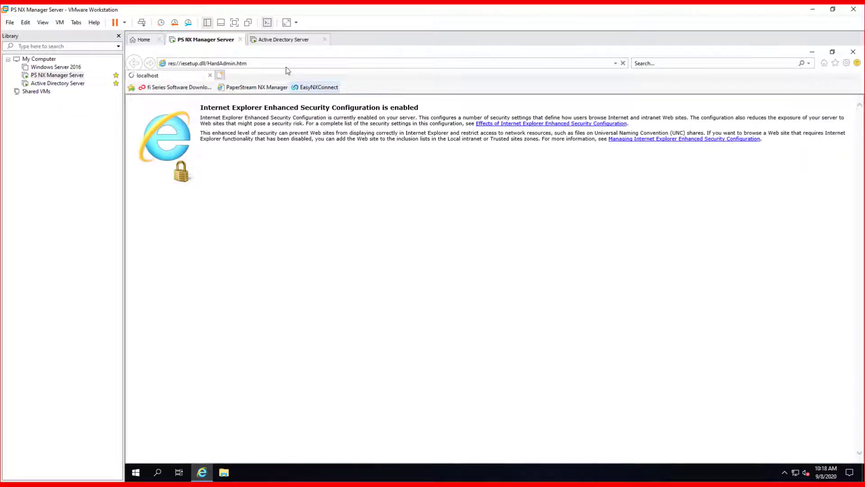
click(297, 63)
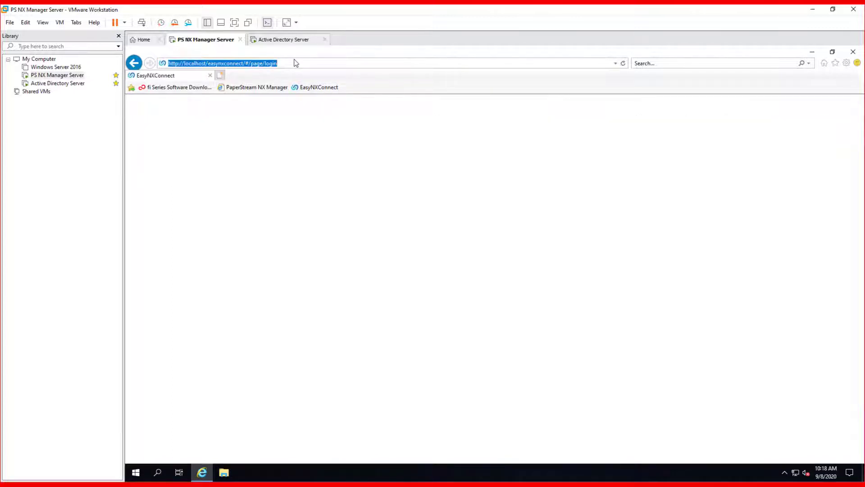
click(297, 63)
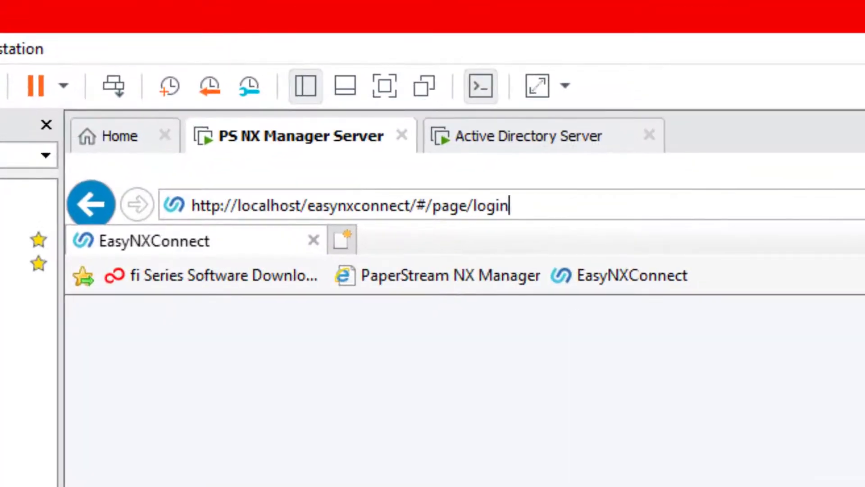
Log in with the saved easynxadmin account and English as the interface language
click(484, 195)
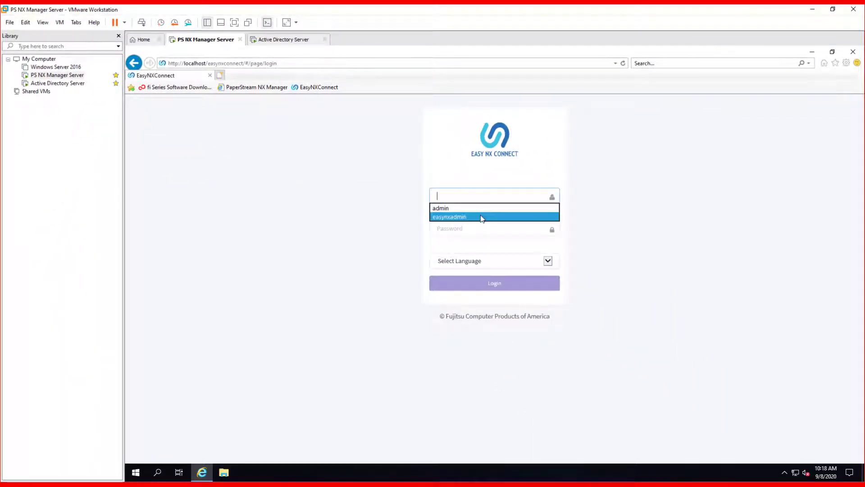
click(481, 217)
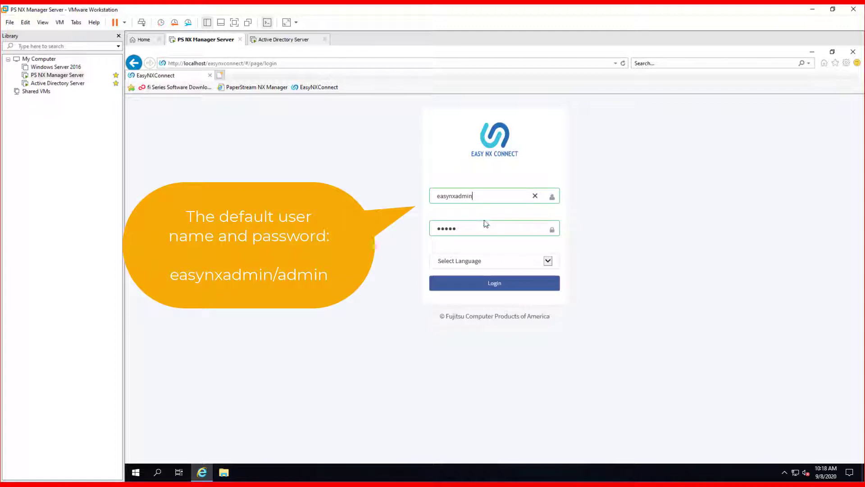
click(548, 262)
click(505, 275)
click(508, 283)
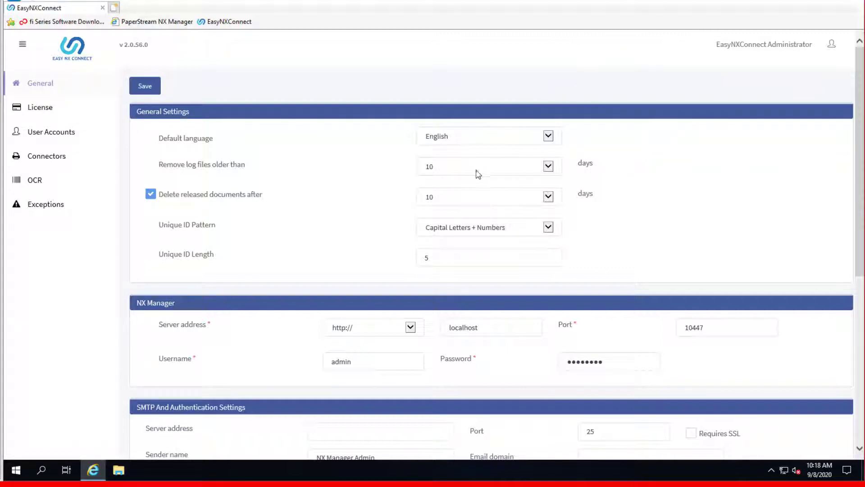
Check the NX Manager registration showing server localhost and port 10447, then open a new tab
scroll(386, 240, down, 3)
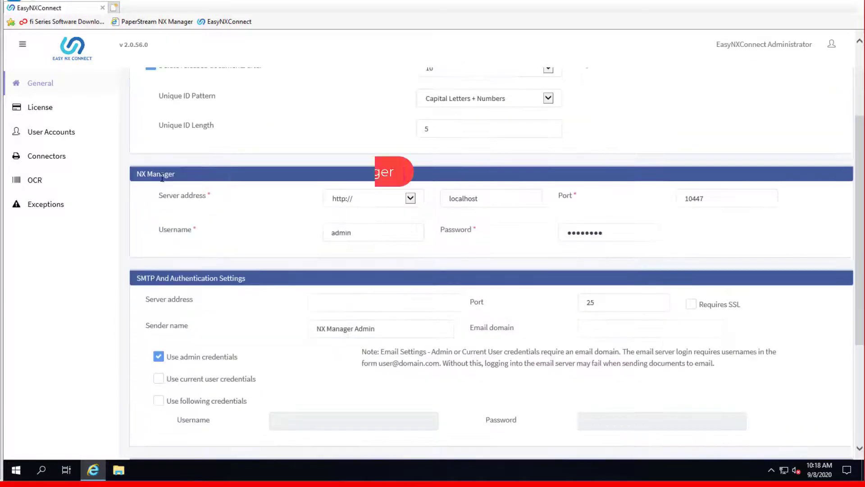
drag(178, 175, 130, 174)
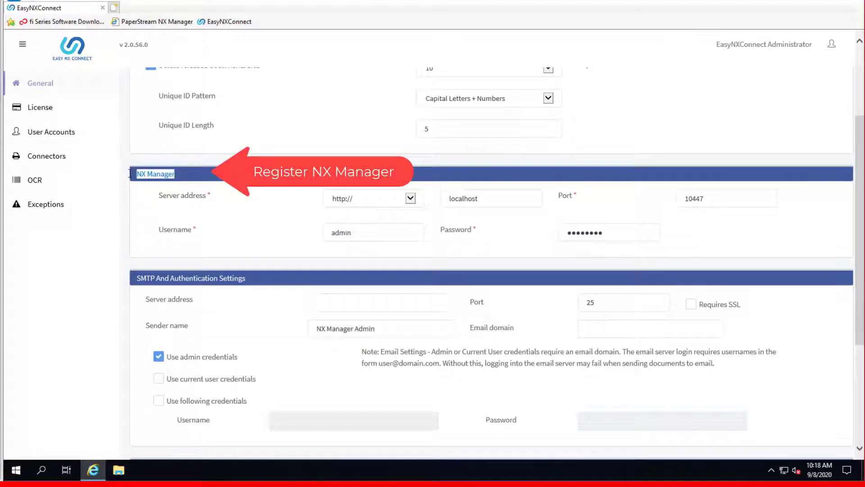
click(242, 214)
click(697, 198)
double_click(696, 198)
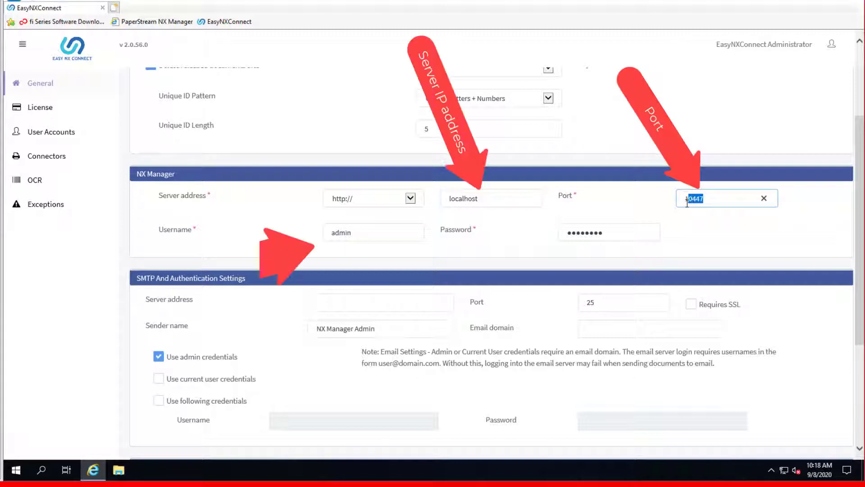
click(115, 8)
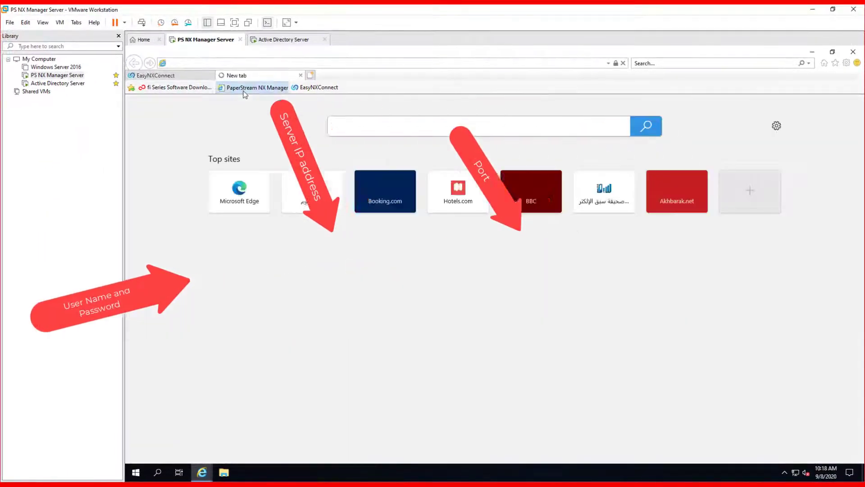
Open the PaperStream NX Manager login page and compare its port 10447 and username with Easy NX Connect's
click(245, 88)
click(225, 74)
drag(227, 75, 197, 72)
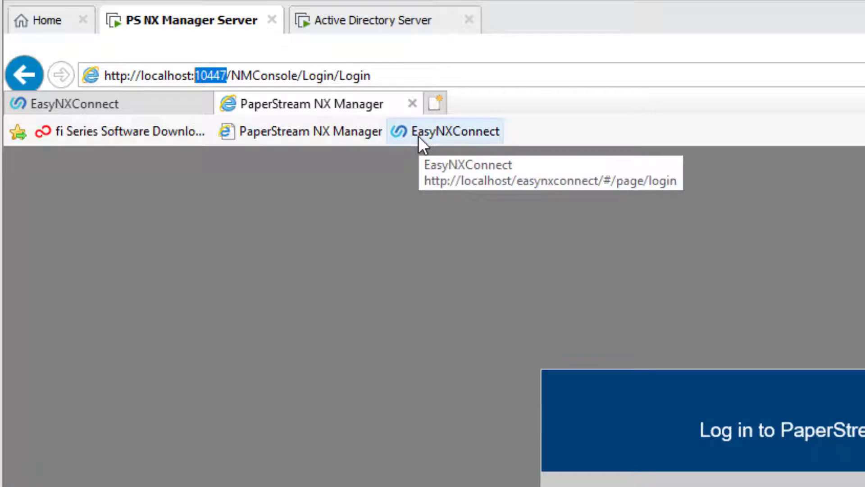
click(172, 108)
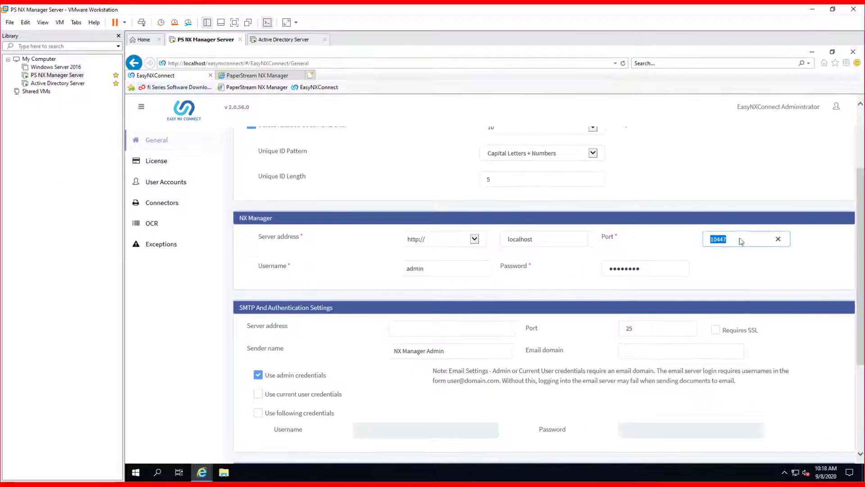
click(429, 286)
drag(408, 269, 429, 269)
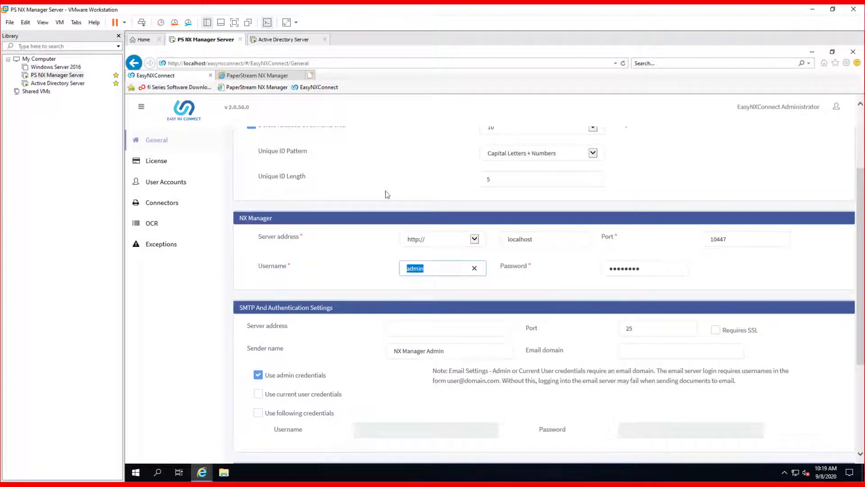
Sign in to PaperStream NX Manager with the saved admin login, then return to Easy NX Connect
click(266, 75)
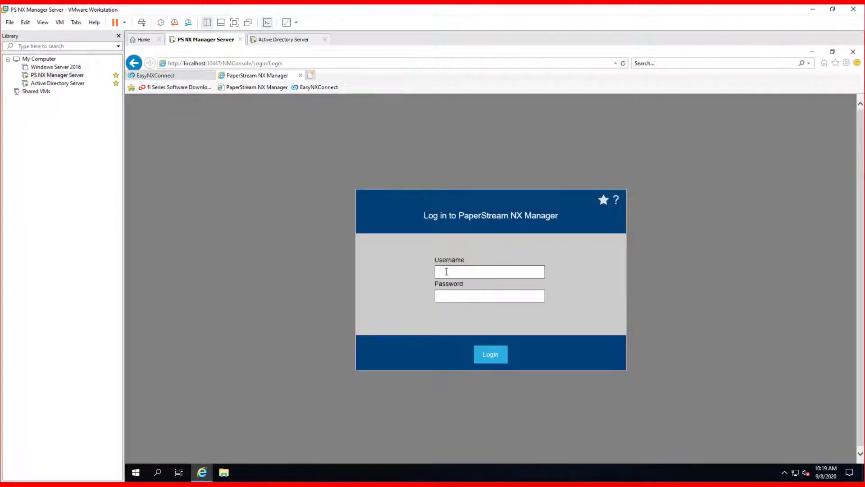
click(445, 271)
click(454, 283)
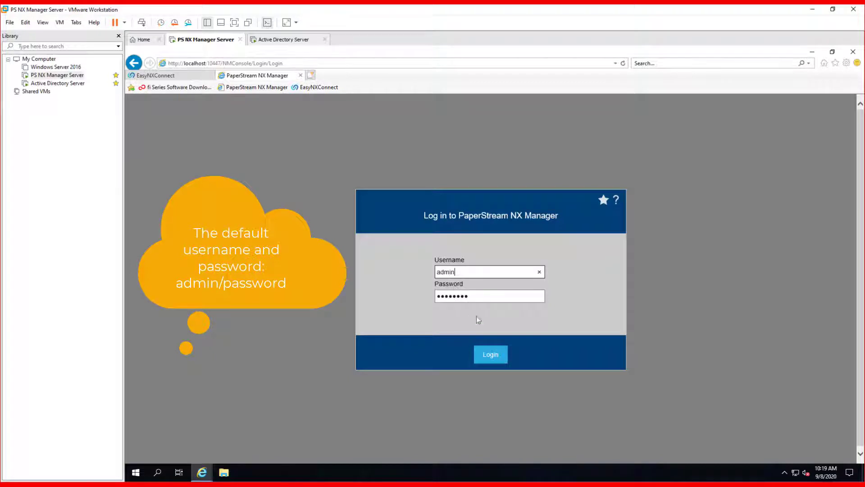
click(495, 354)
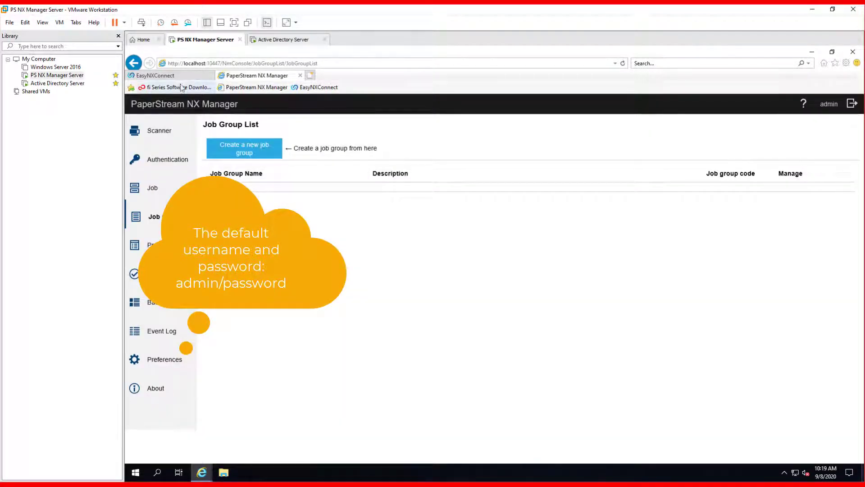
click(177, 77)
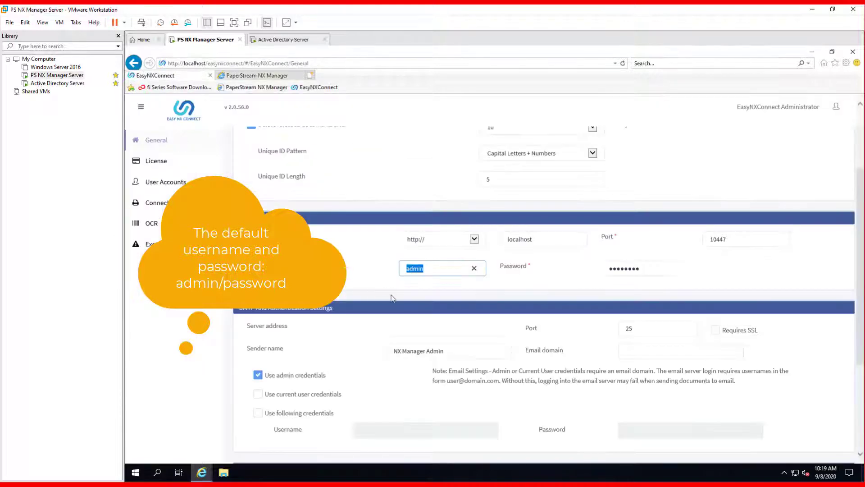
Review SMTP and Exception Settings, the Not Licensed License page, then User Accounts authentication (LocalDirectory)
click(511, 278)
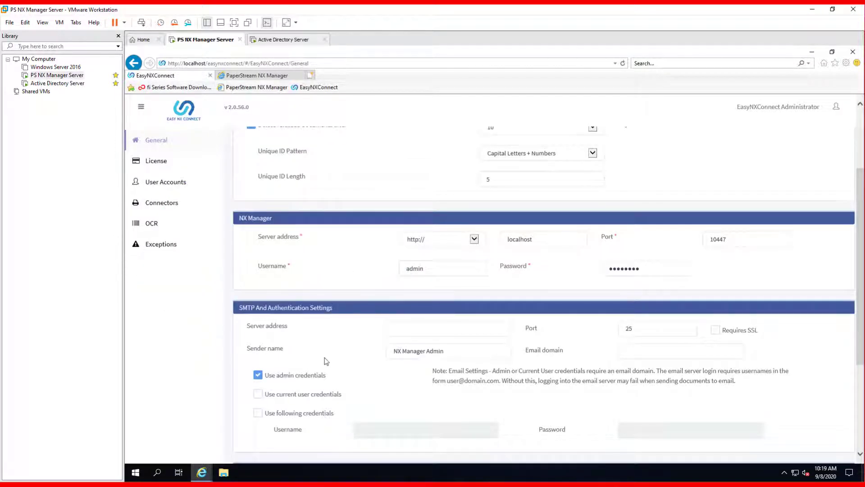
scroll(325, 359, down, 3)
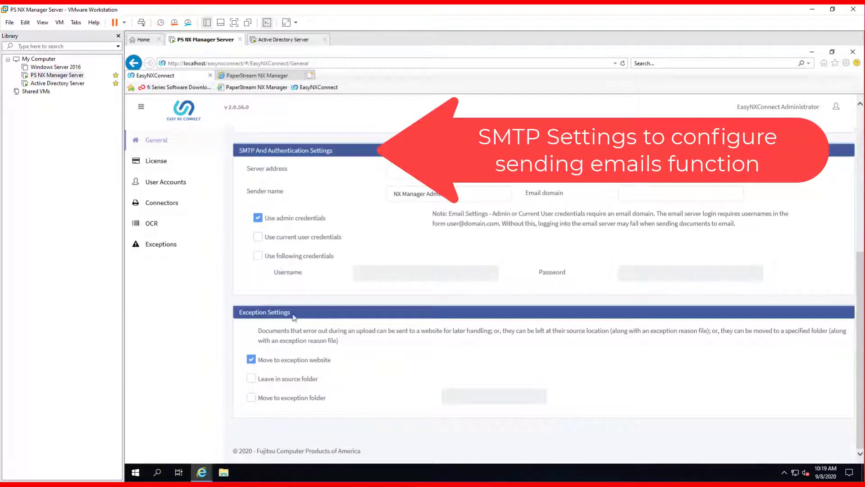
triple_click(245, 315)
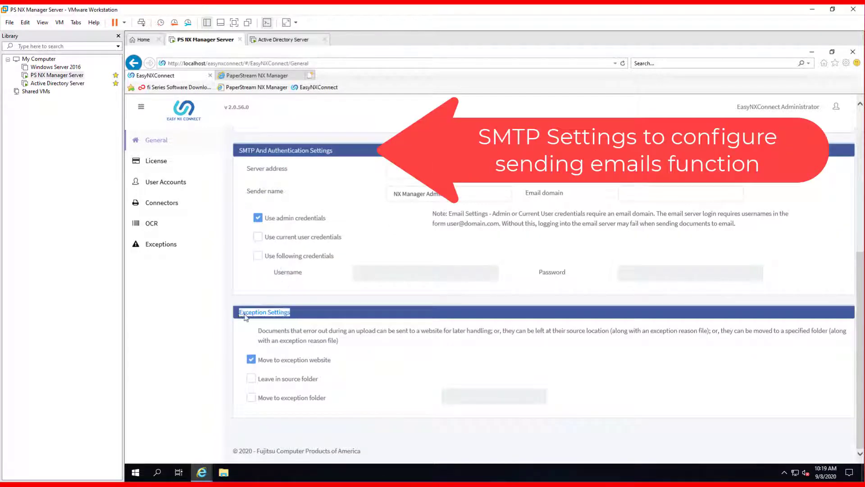
click(157, 161)
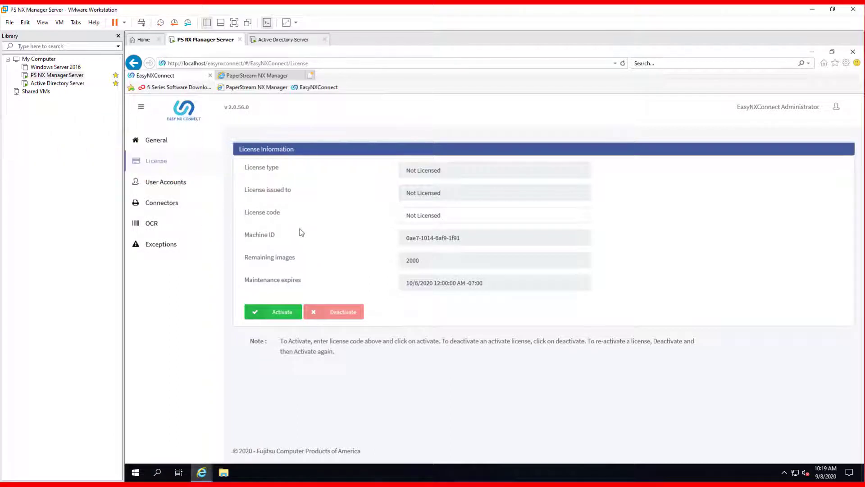
drag(442, 215, 398, 212)
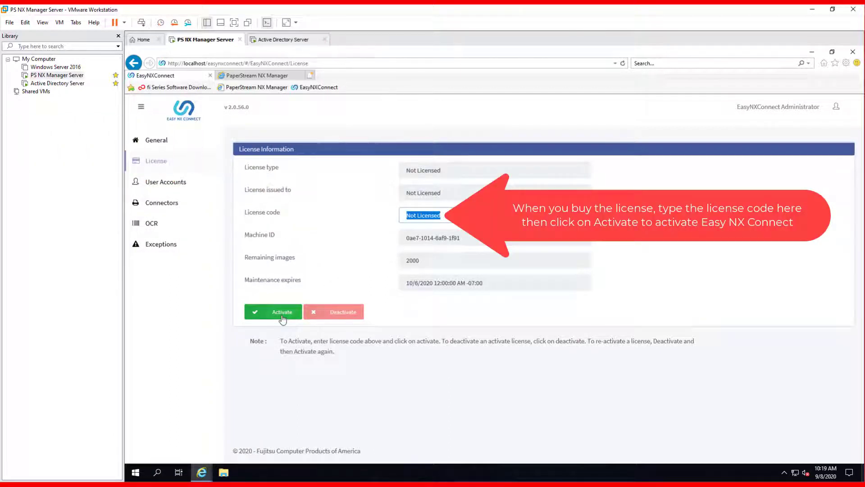
click(179, 185)
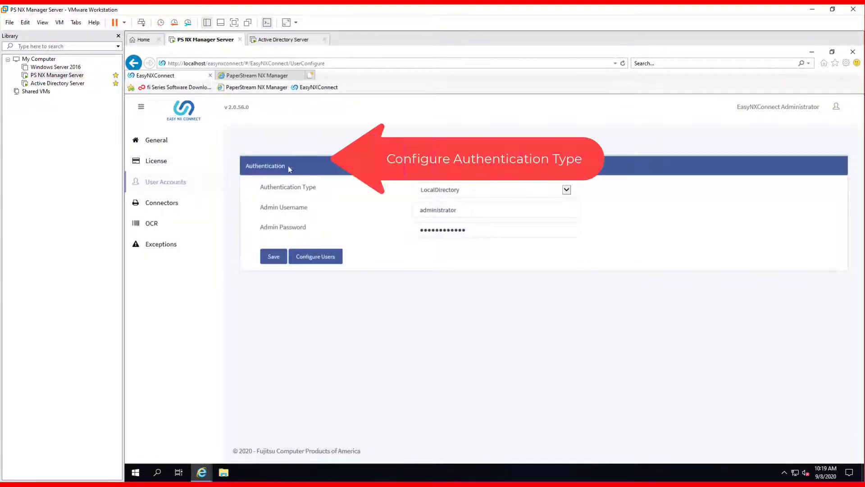
Change the authentication type to ActiveDirectory, then switch to the Active Directory Server VM
drag(288, 167, 252, 164)
click(309, 190)
click(566, 190)
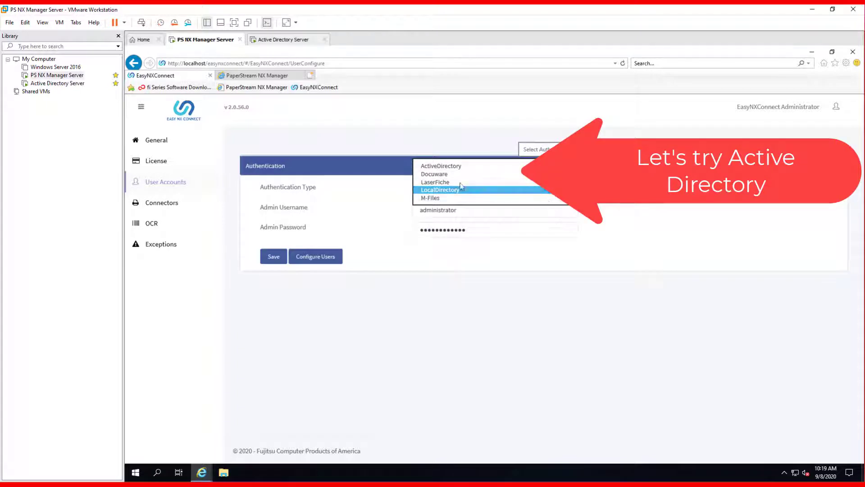
click(452, 169)
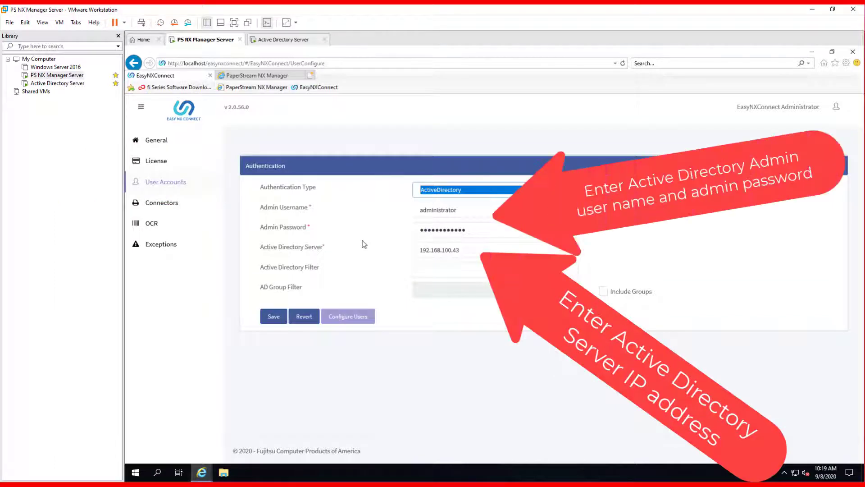
click(410, 194)
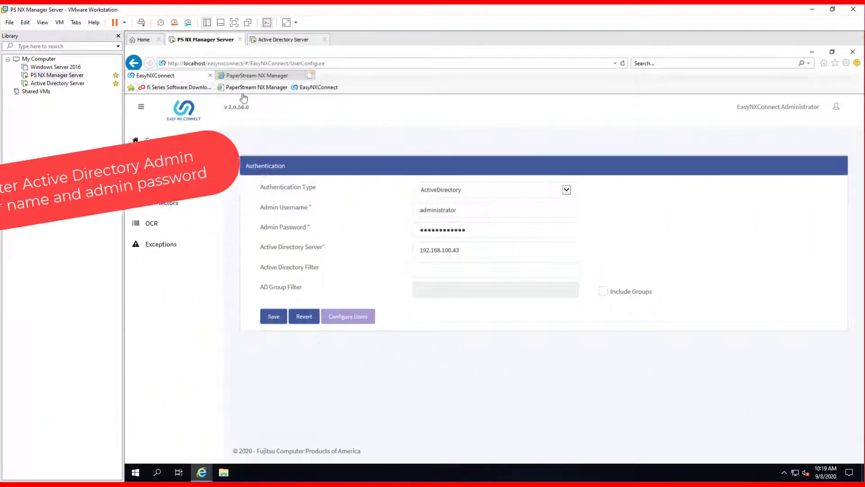
click(274, 43)
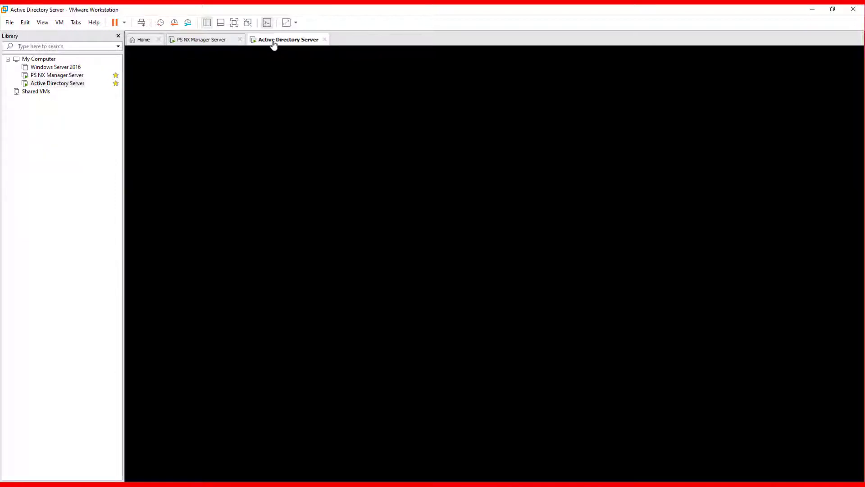
Sign in to the Active Directory server with the account password
click(142, 23)
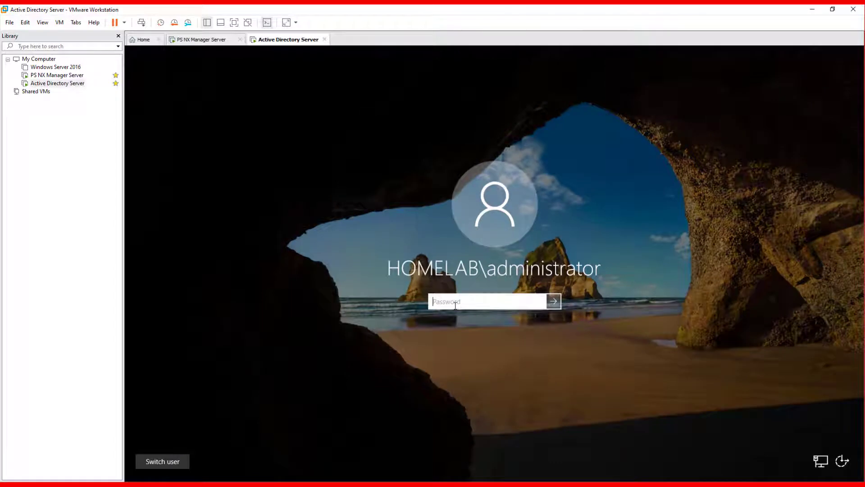
text(P)
key(Return)
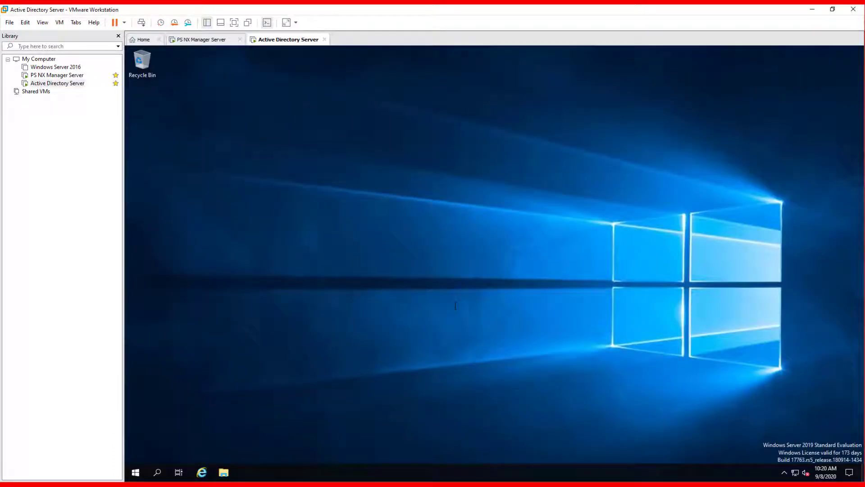
Run ipconfig in PowerShell to confirm IPv4 192.168.100.43, then return to the NX Manager server
click(159, 472)
text(powe)
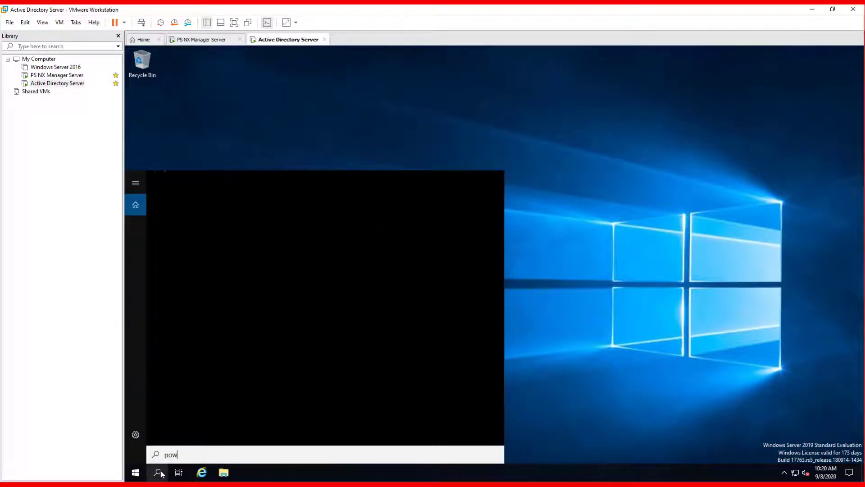
click(220, 234)
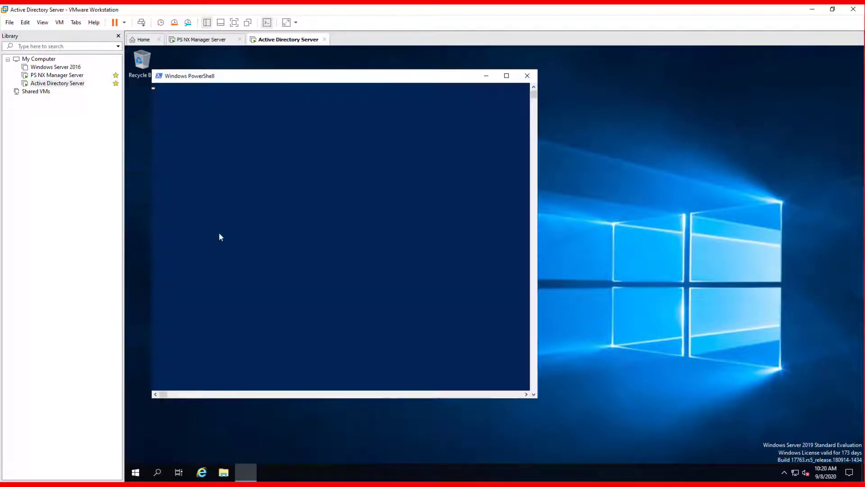
text(ipconfig)
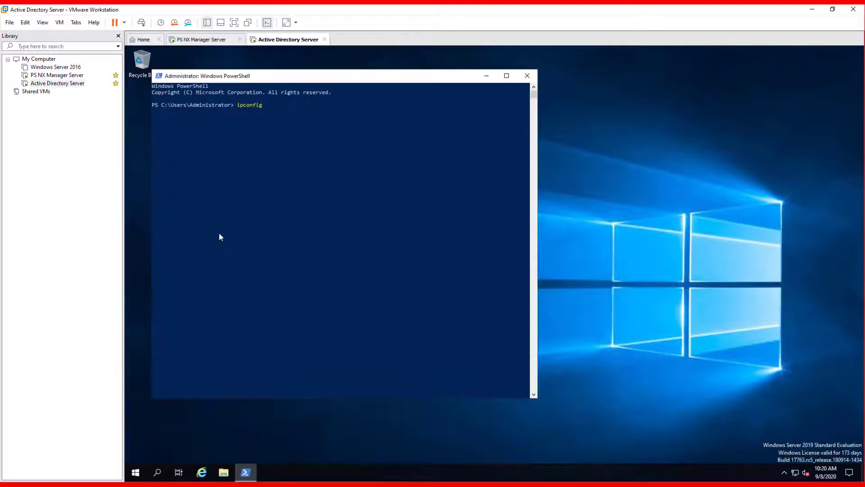
key(Return)
drag(276, 164, 317, 164)
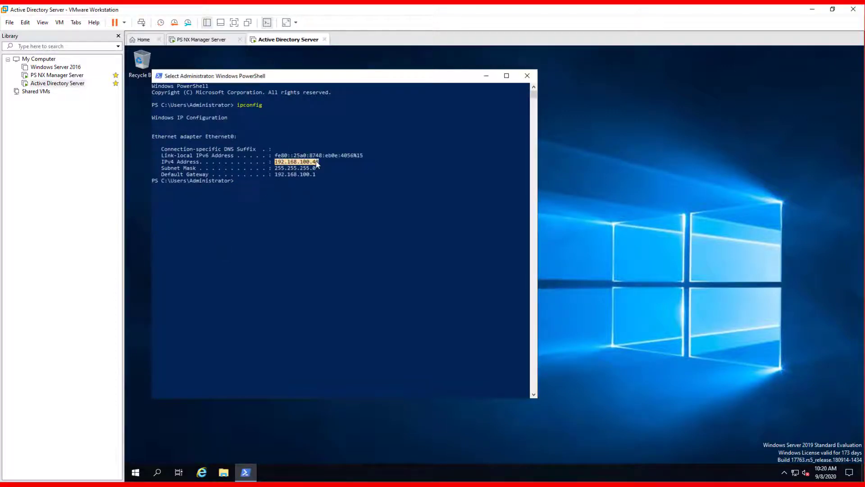
click(199, 41)
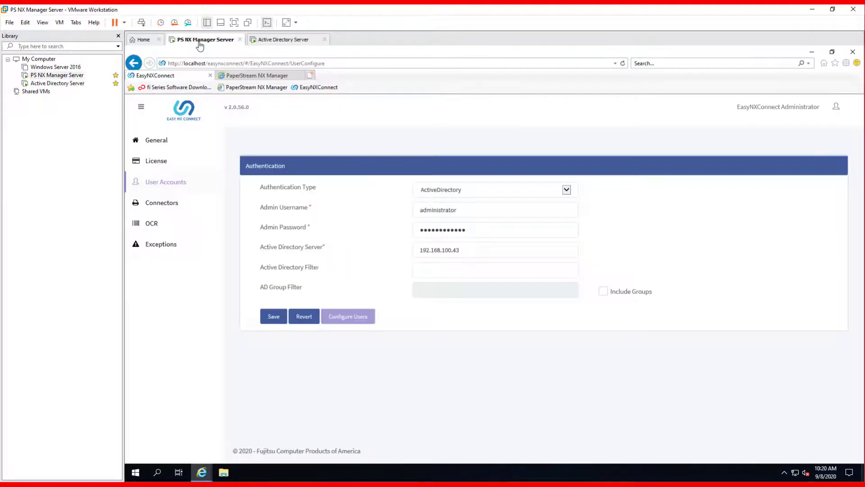
Verify the AD server, admin username and password entries, and save the authentication settings
click(467, 249)
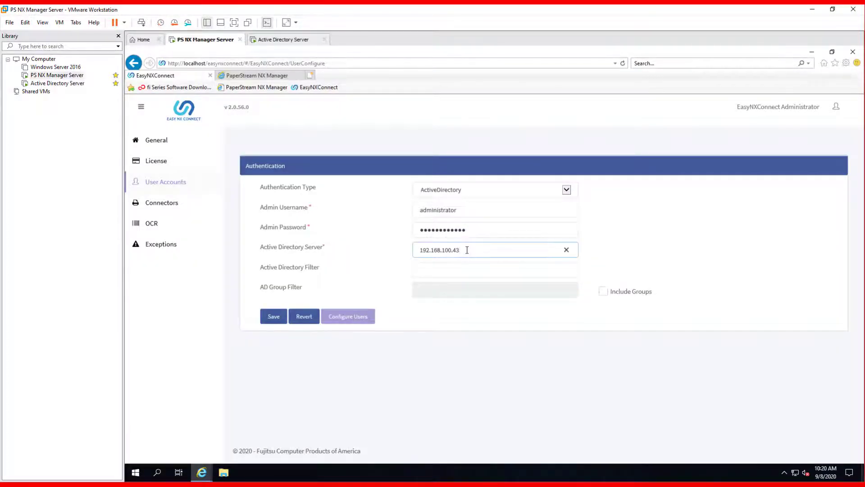
click(408, 212)
click(465, 210)
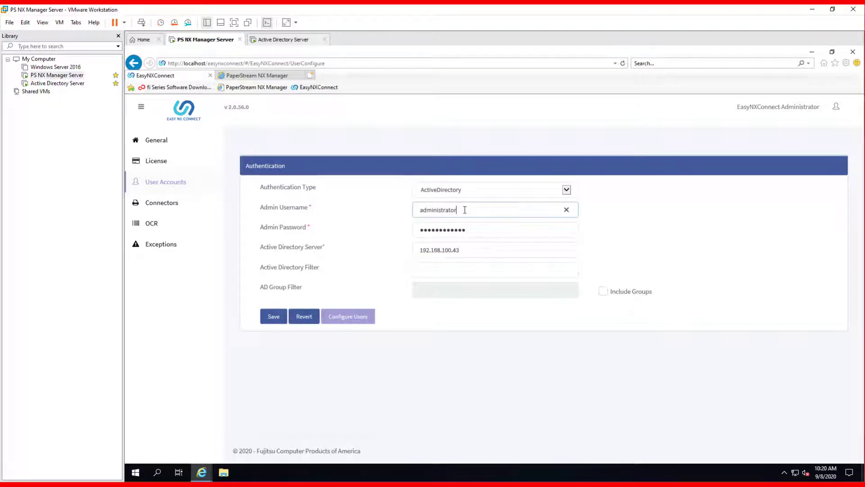
click(471, 225)
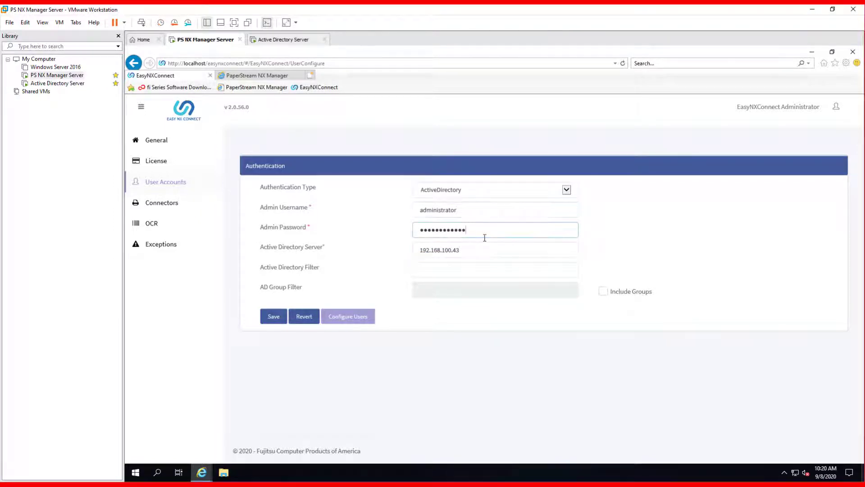
click(444, 316)
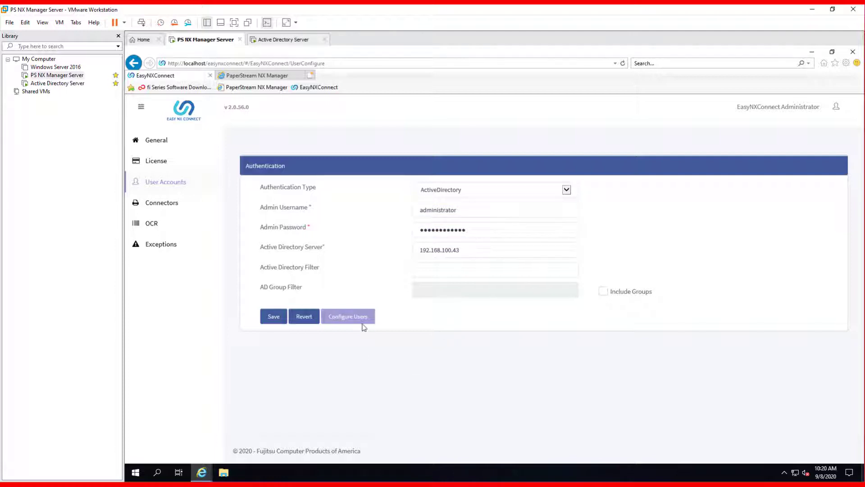
click(275, 318)
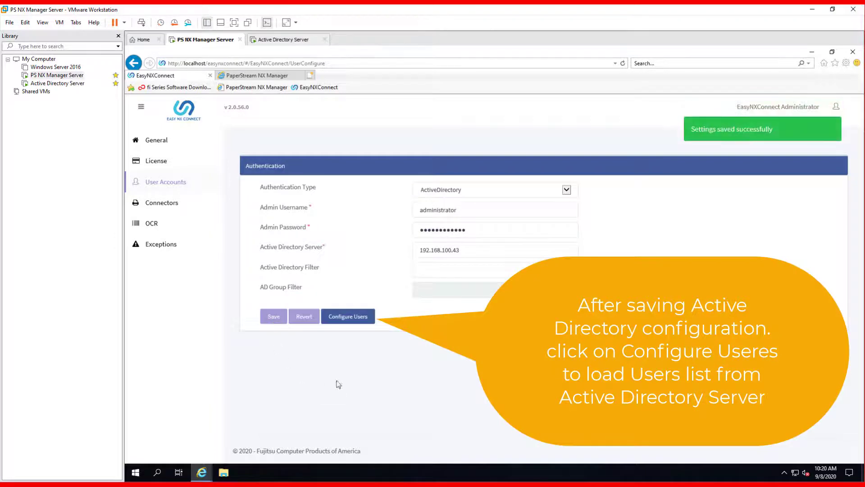
click(361, 321)
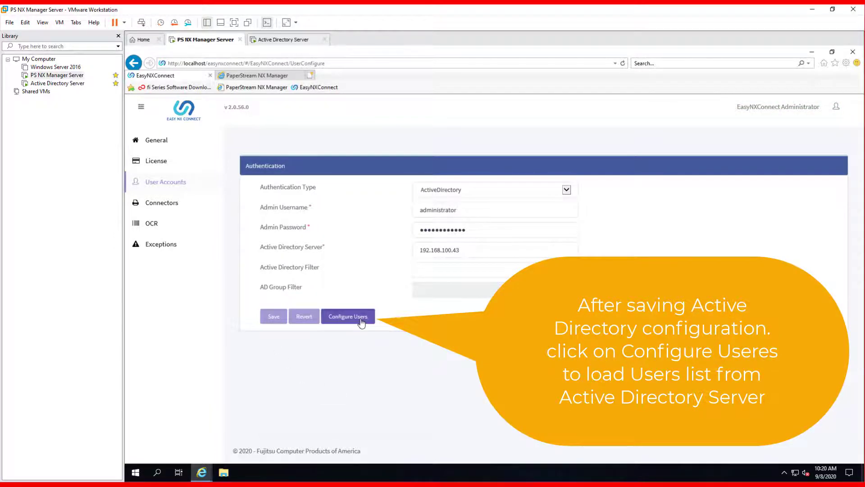
Load the 11 Active Directory users into the user table, then switch to the AD server machine
click(246, 145)
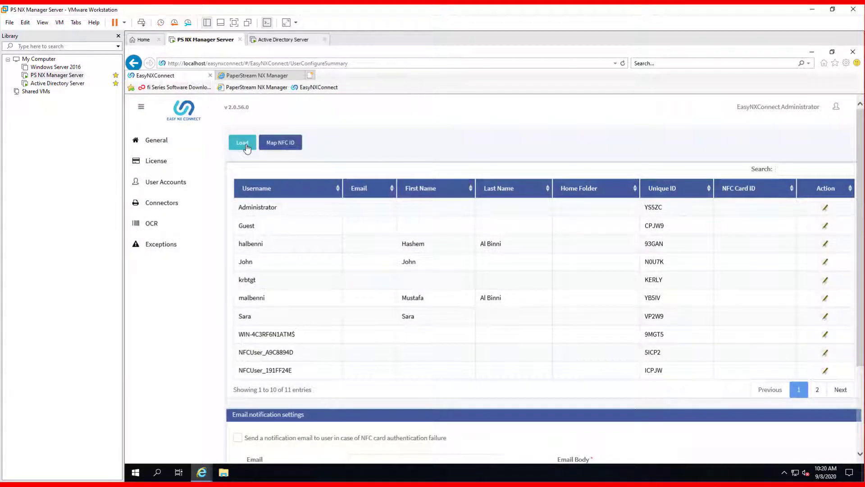
click(245, 145)
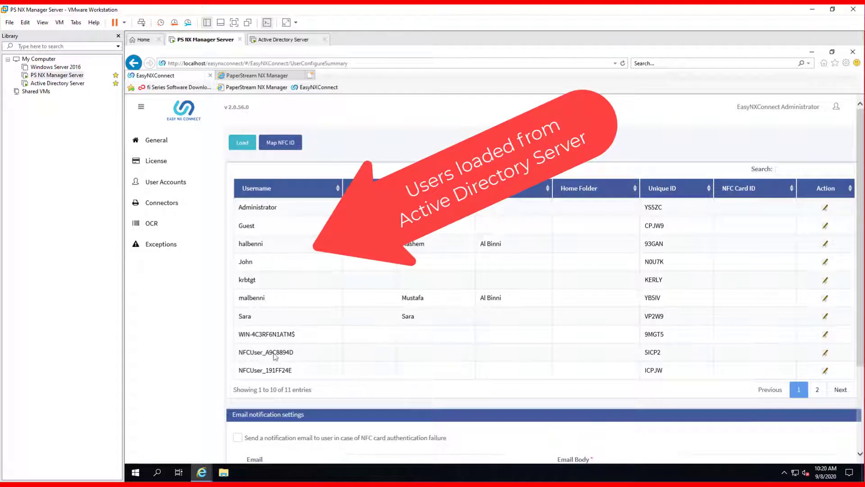
click(281, 41)
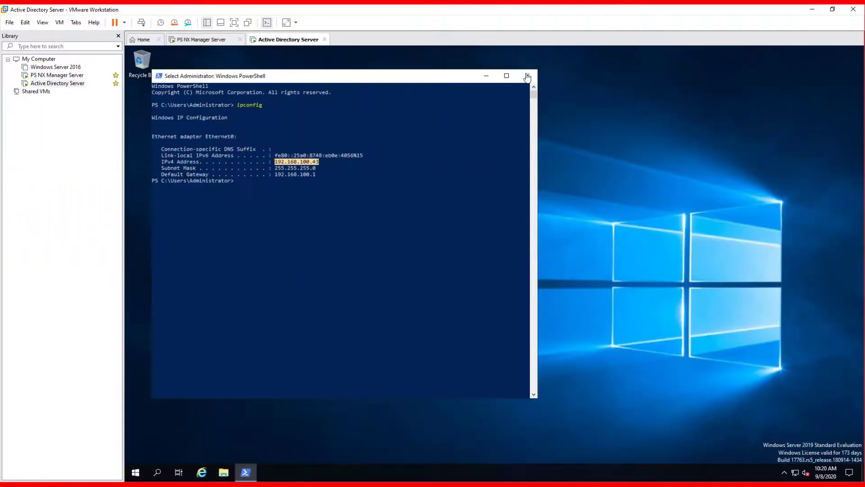
Open Active Directory Users and Computers from Server Manager's Tools menu
click(486, 76)
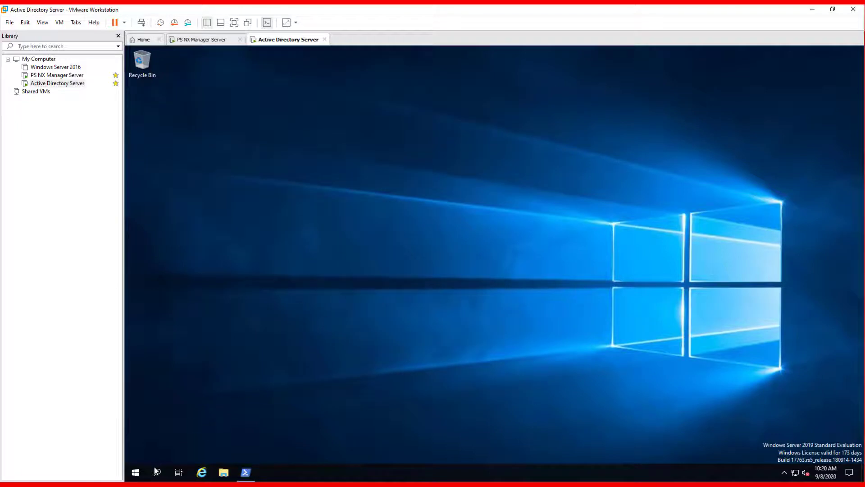
click(135, 472)
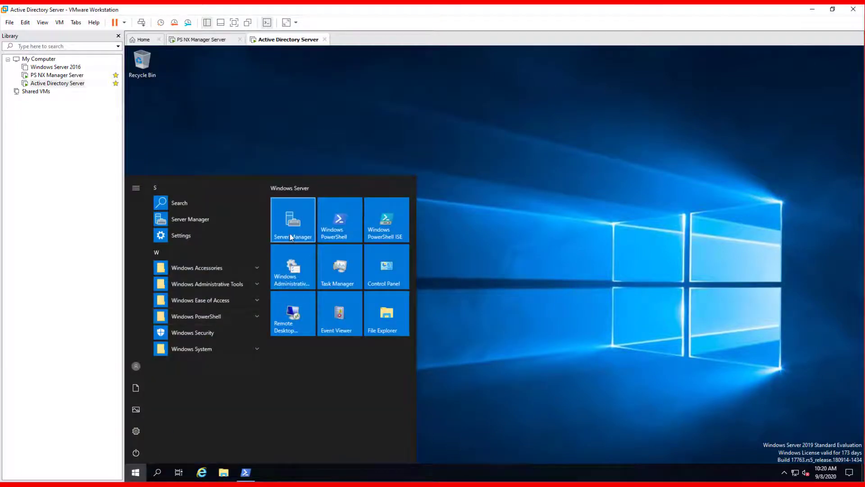
click(291, 237)
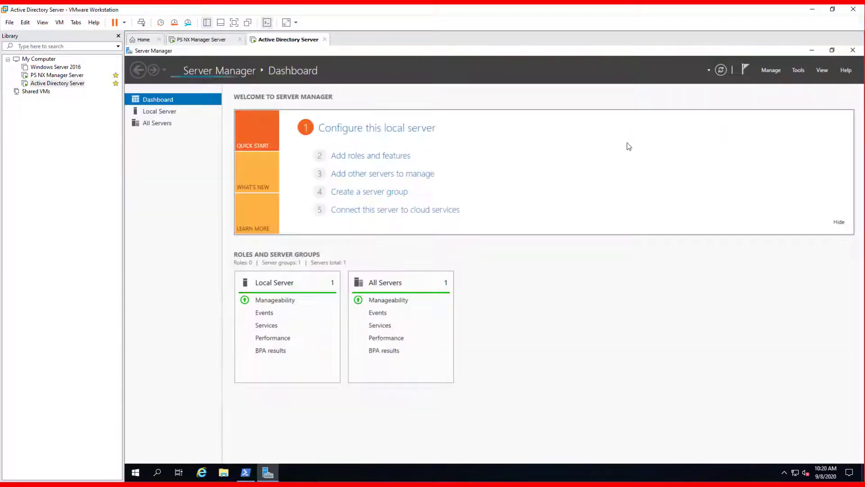
click(795, 72)
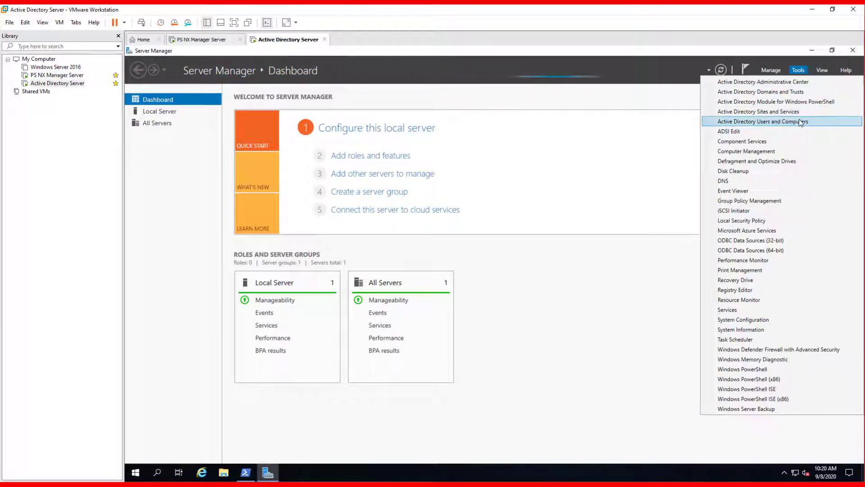
click(799, 120)
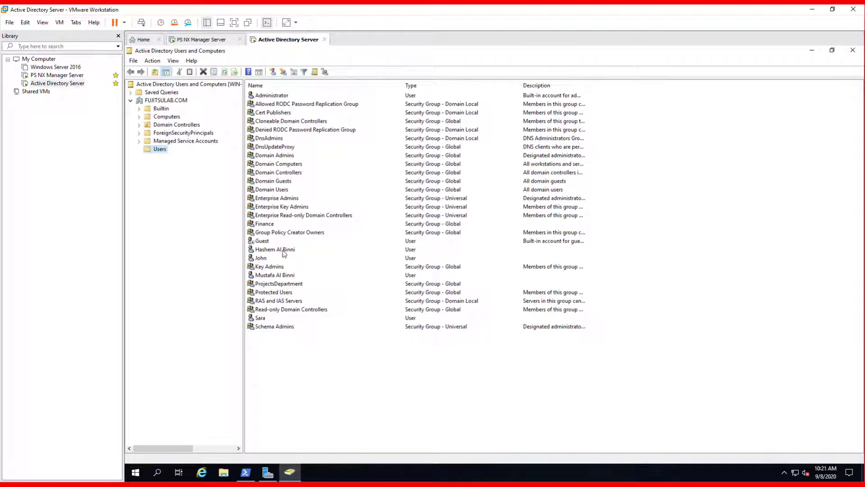
Browse the user accounts and the Finance group in the FUJITSULAB.COM Users container
click(261, 258)
ctrl+click(270, 250)
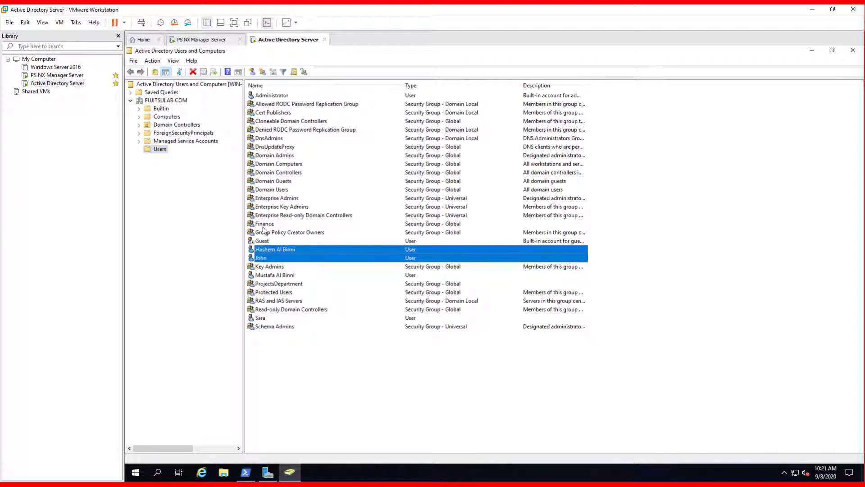
ctrl+click(264, 225)
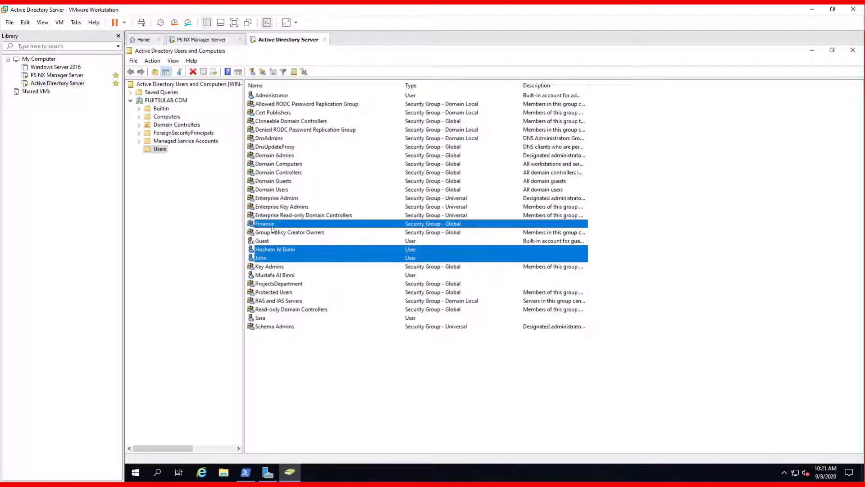
click(271, 275)
click(262, 317)
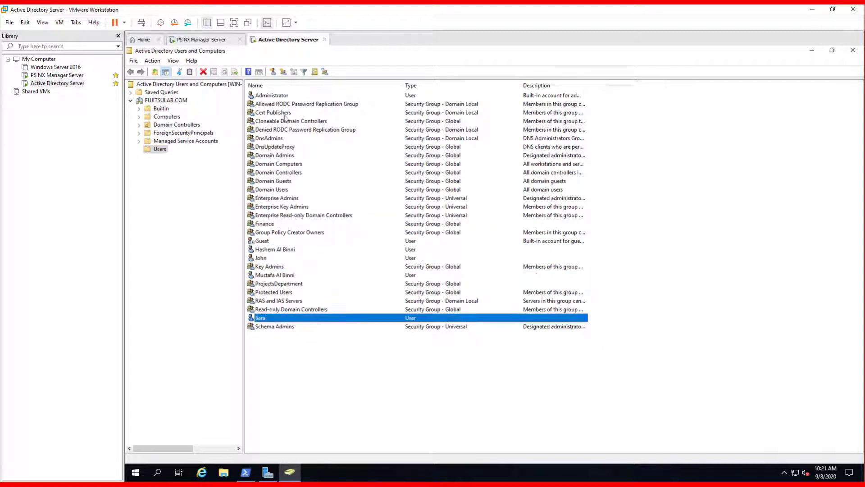
Return to the NX Manager server and review the 11 loaded Active Directory users
click(203, 40)
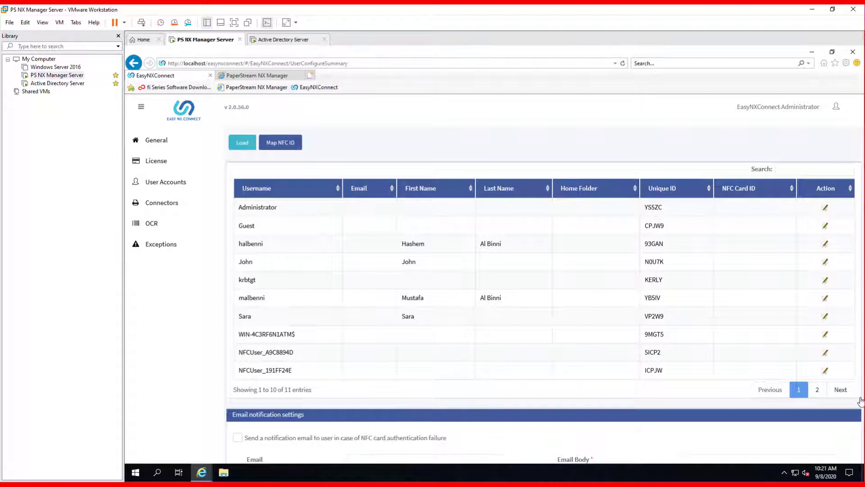
scroll(862, 357, down, 3)
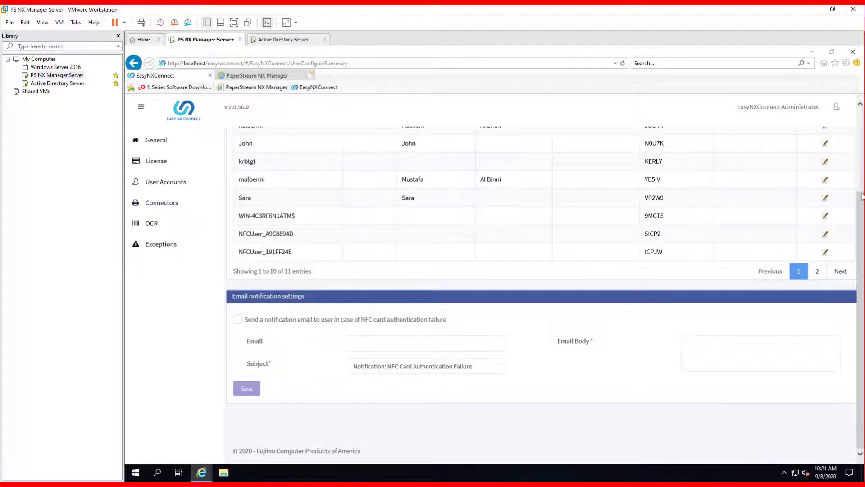
scroll(862, 197, up, 3)
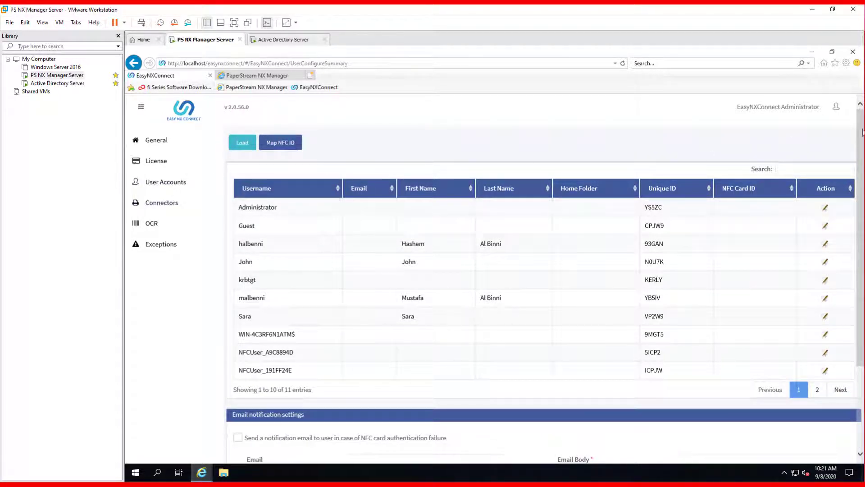
scroll(862, 132, down, 3)
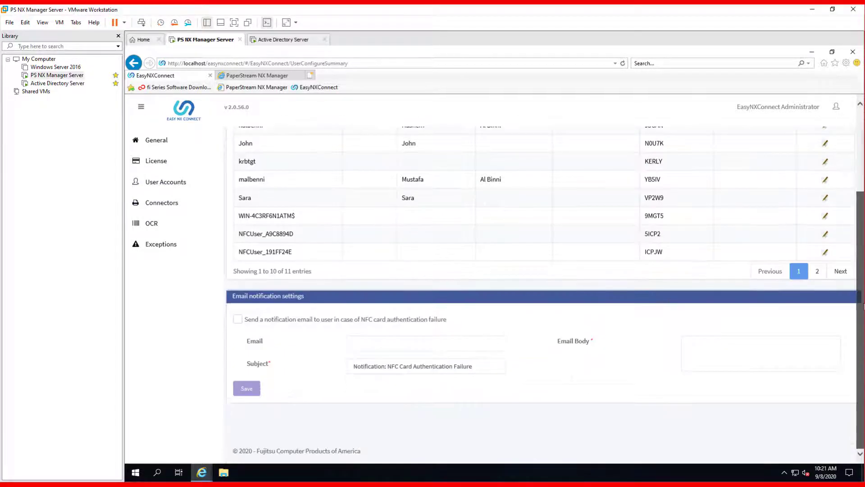
Browse the connector types on the Connectors page, picking OneDrive from the list
click(178, 201)
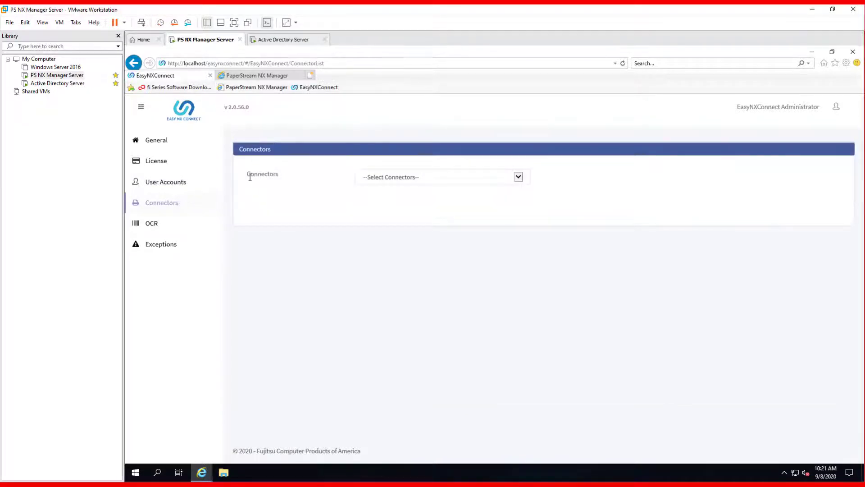
drag(279, 174, 252, 171)
click(518, 177)
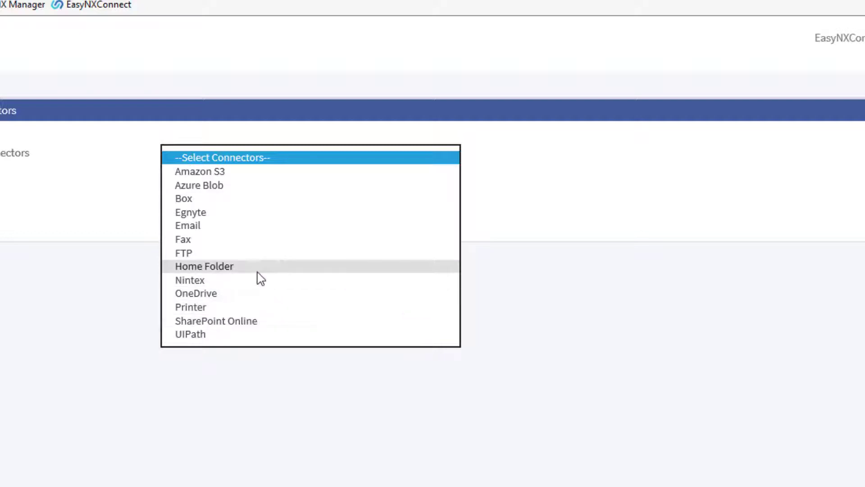
click(249, 293)
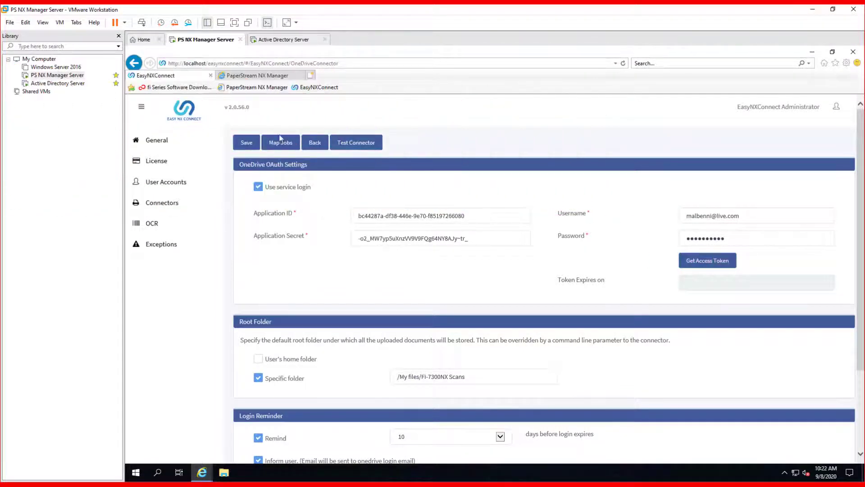
View the empty UIPath connector settings, then go to the OCR engine page
click(184, 206)
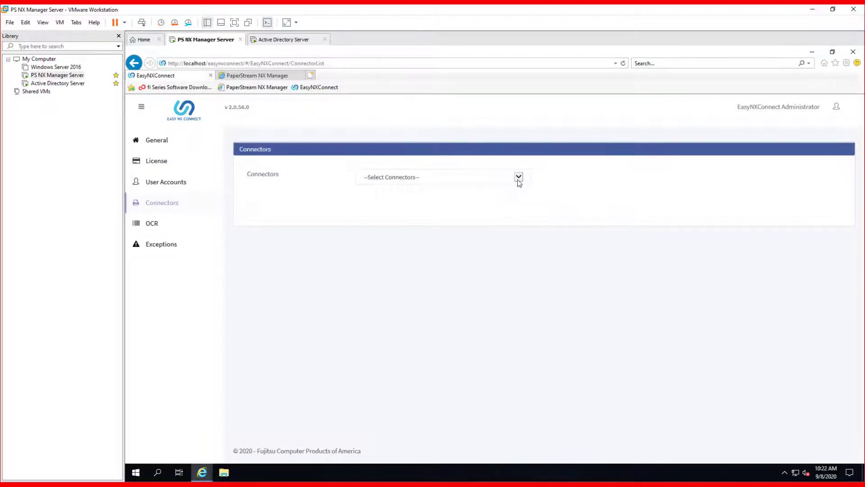
click(519, 178)
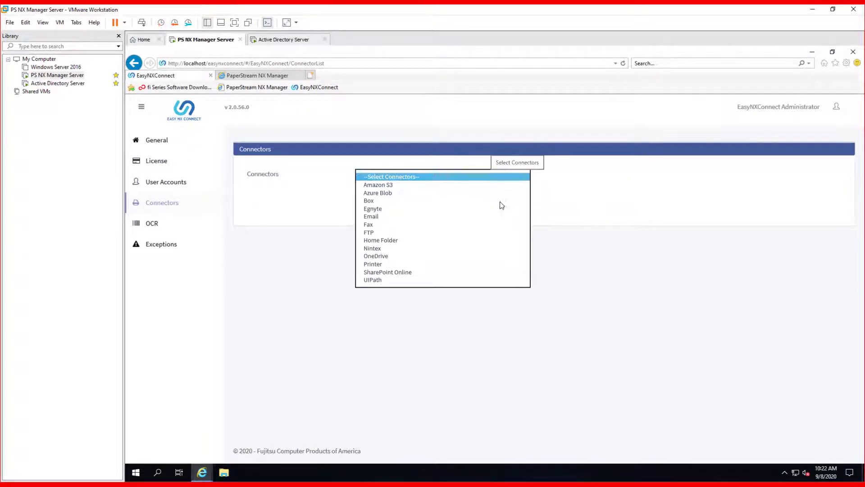
click(393, 280)
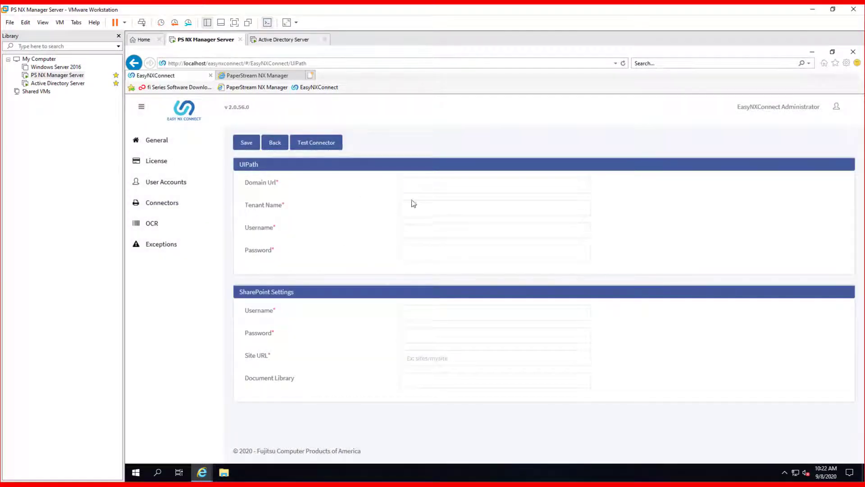
click(274, 143)
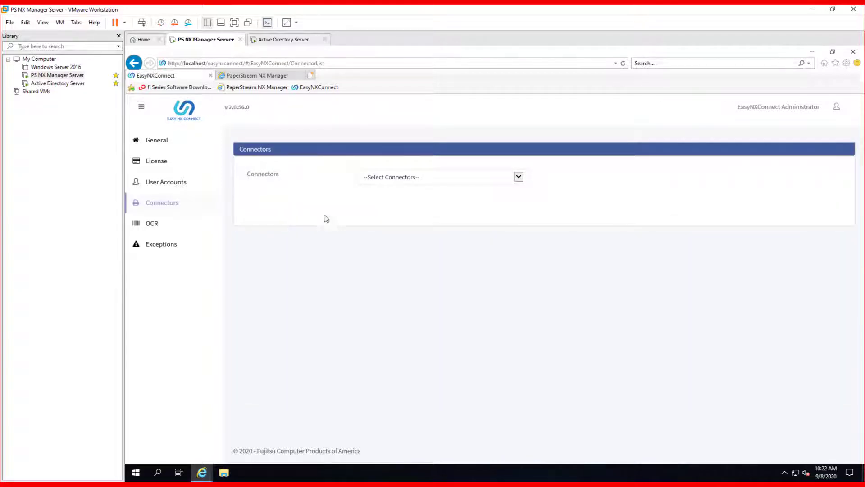
click(519, 177)
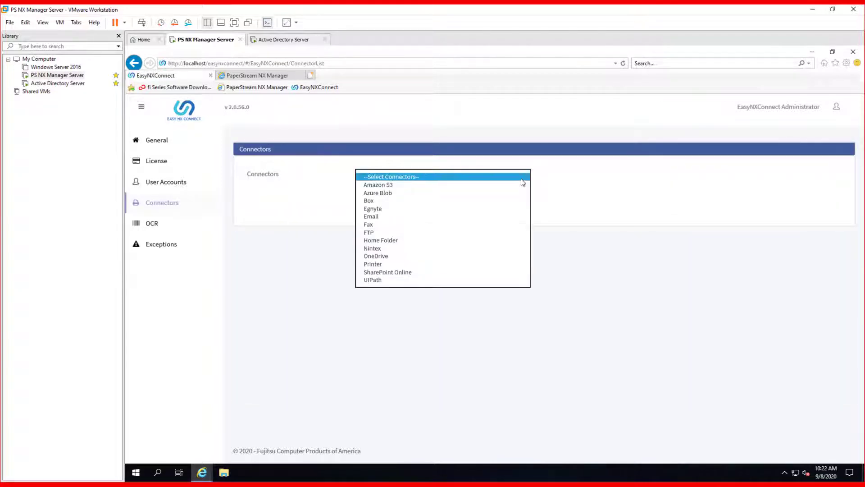
click(579, 179)
click(156, 227)
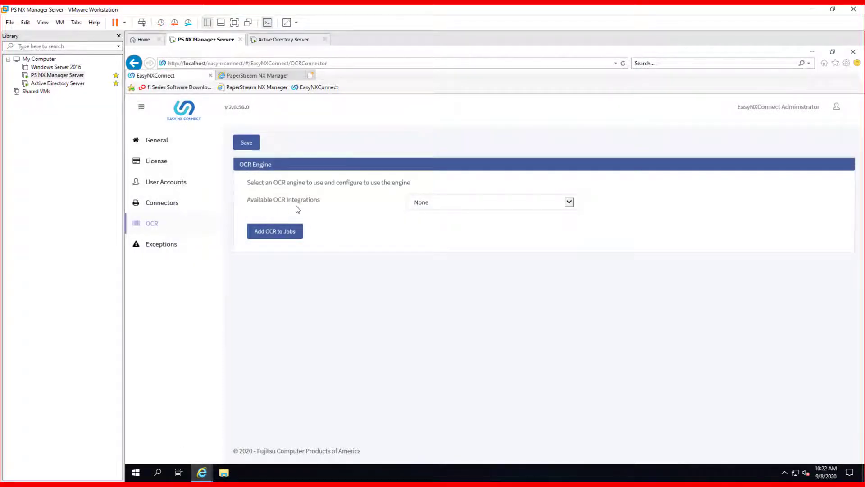
Leave Available OCR Integrations at None and re-save the User Accounts authentication settings
click(569, 201)
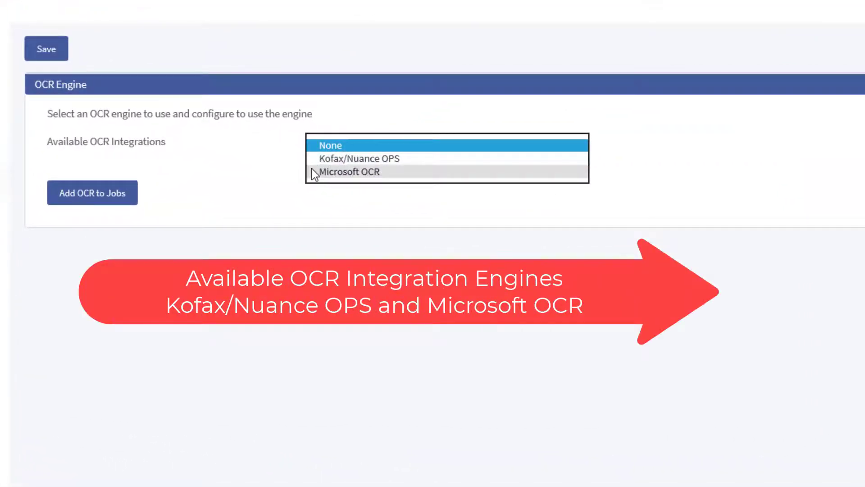
click(264, 159)
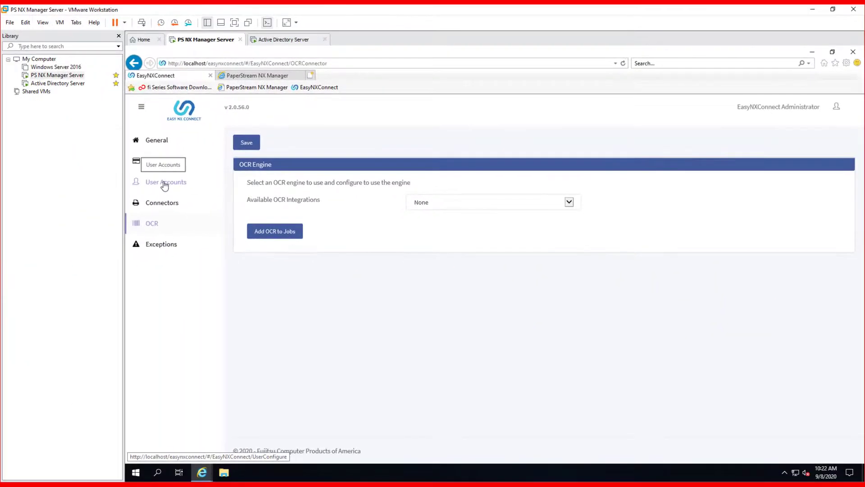
click(164, 184)
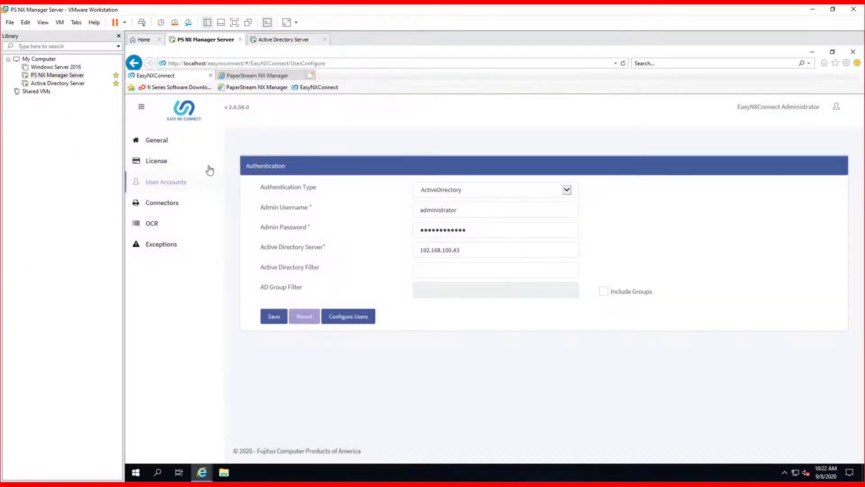
click(277, 318)
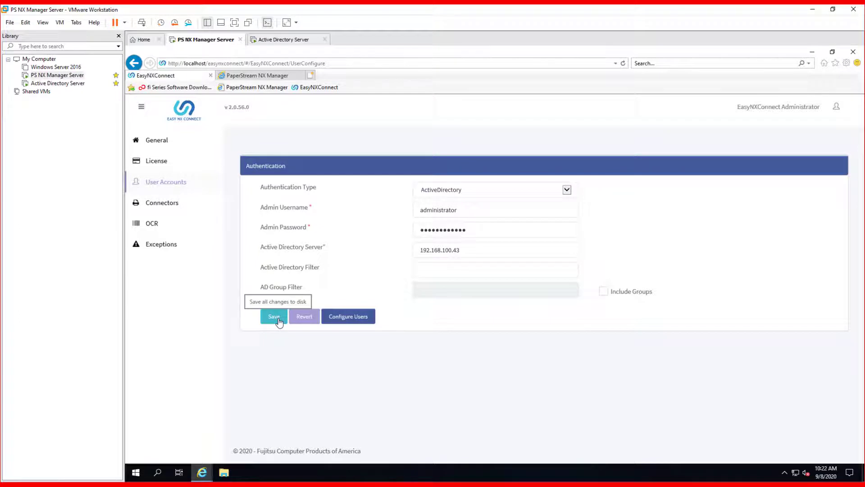
click(274, 317)
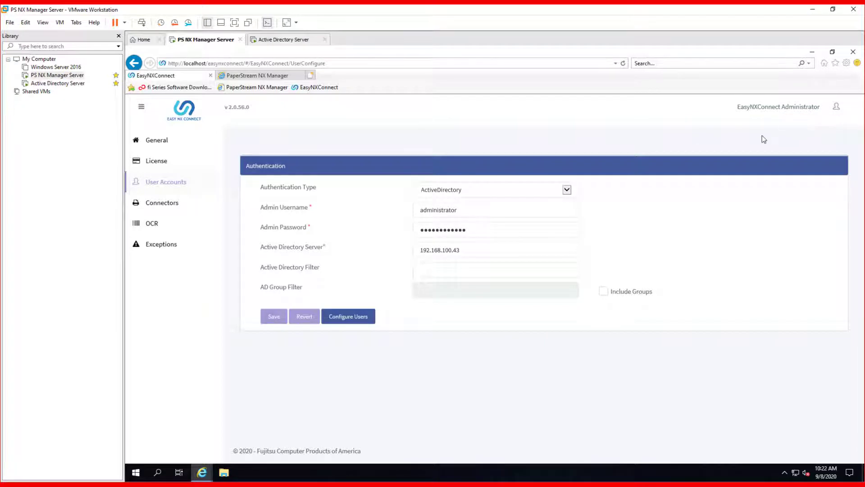
click(253, 78)
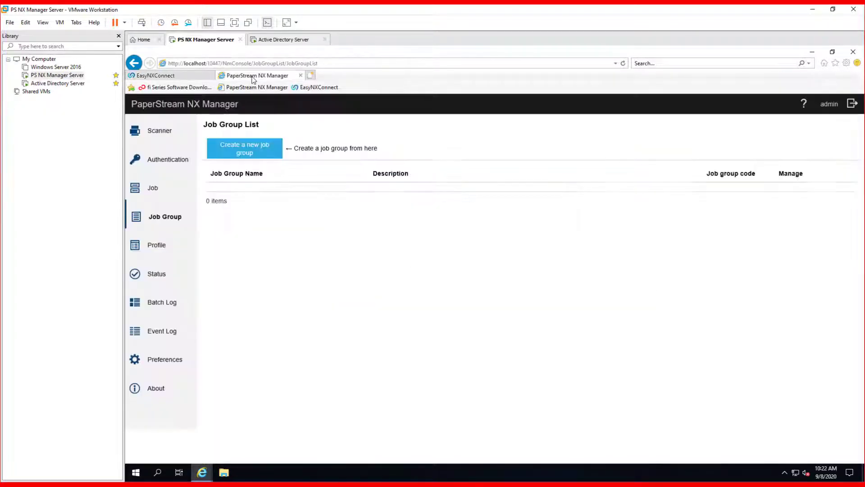
Switch authentication to Username/Password, save, and accept that existing job groups are deleted
click(165, 163)
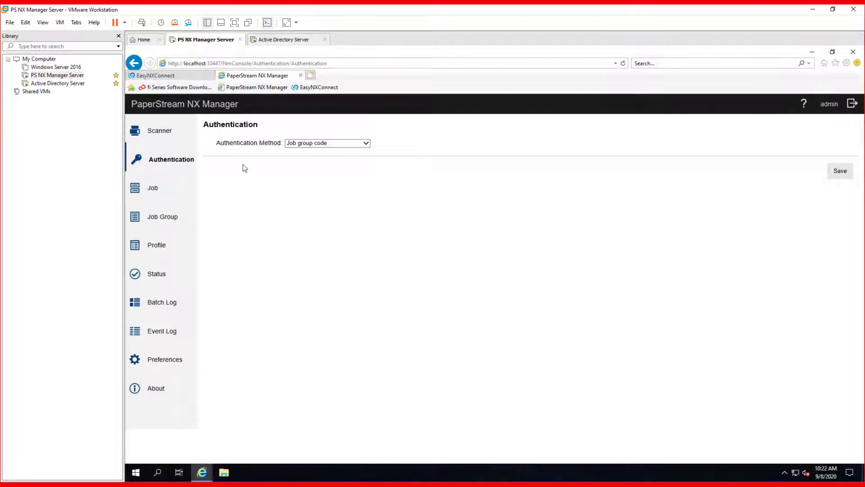
drag(217, 141, 365, 145)
click(366, 144)
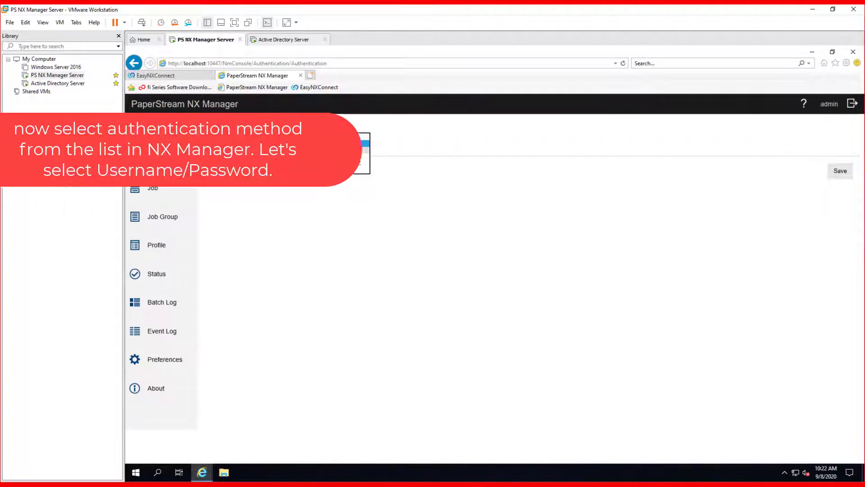
click(344, 151)
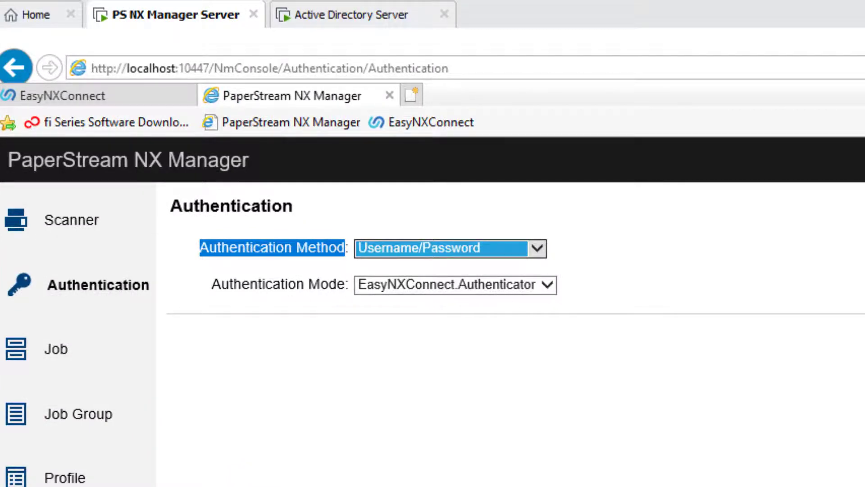
click(841, 186)
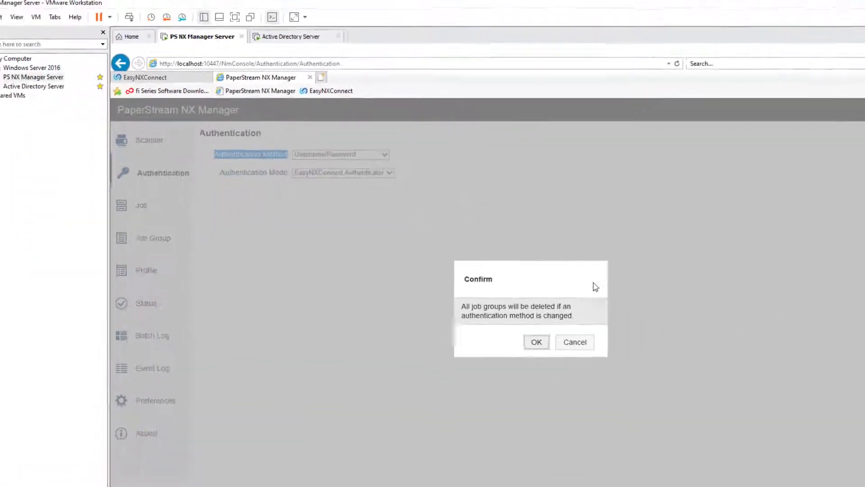
click(505, 307)
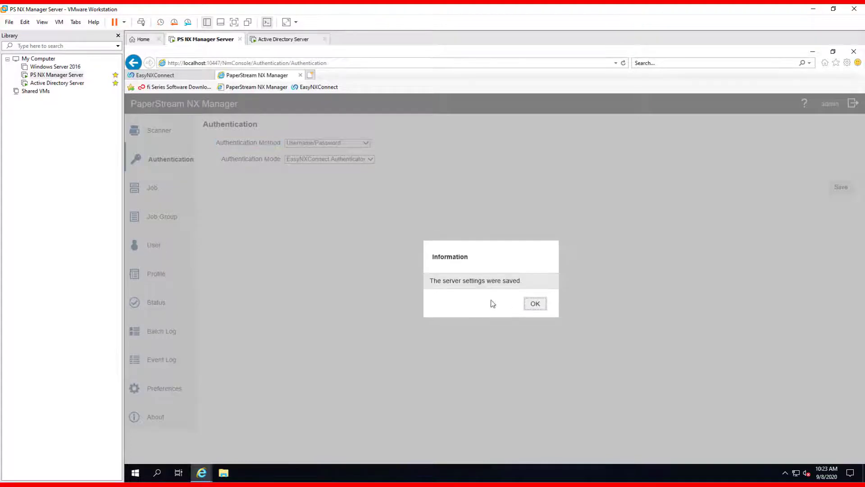
click(534, 307)
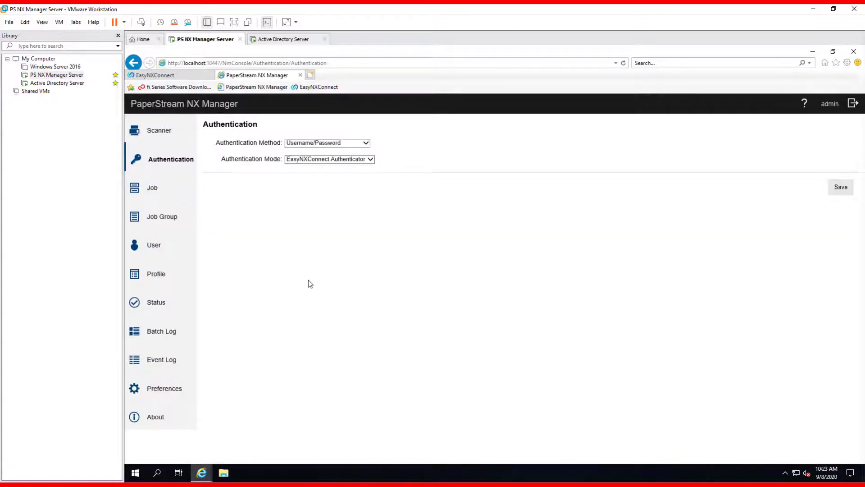
click(158, 189)
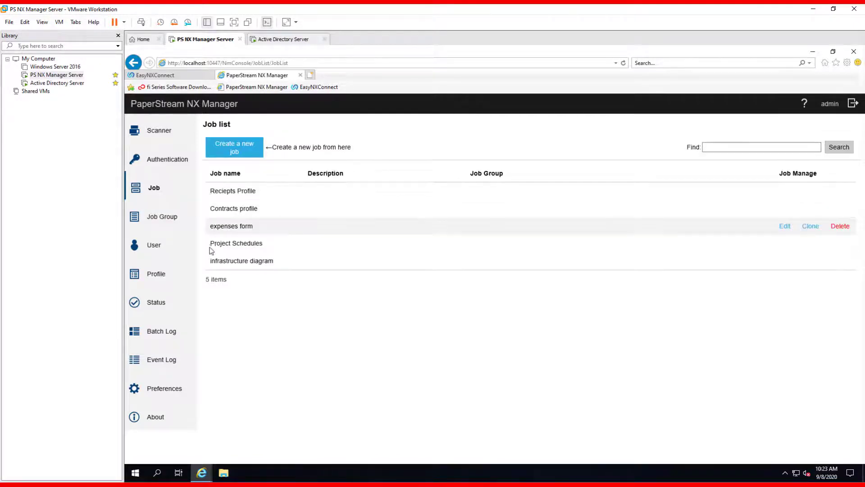
Start a new job group named Finance Department
click(165, 218)
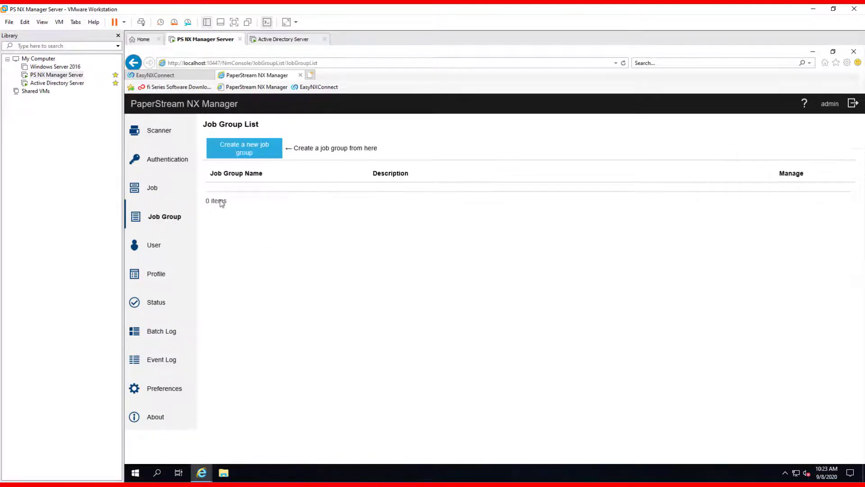
click(266, 148)
click(269, 157)
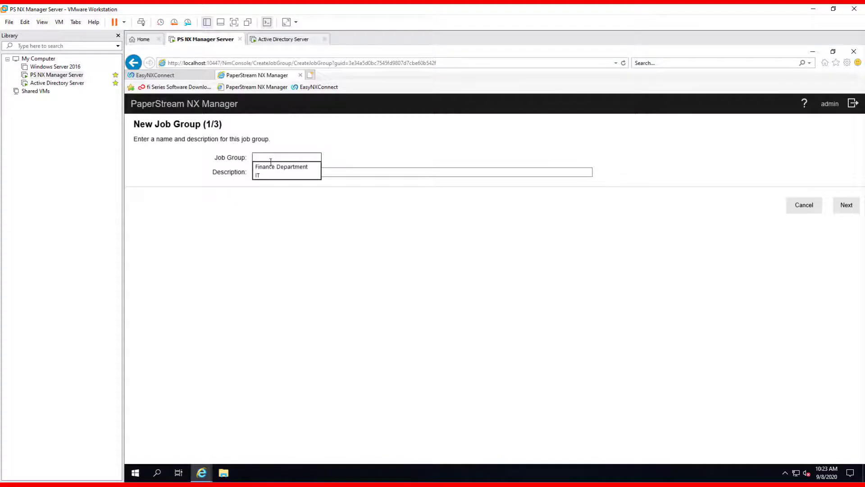
click(272, 167)
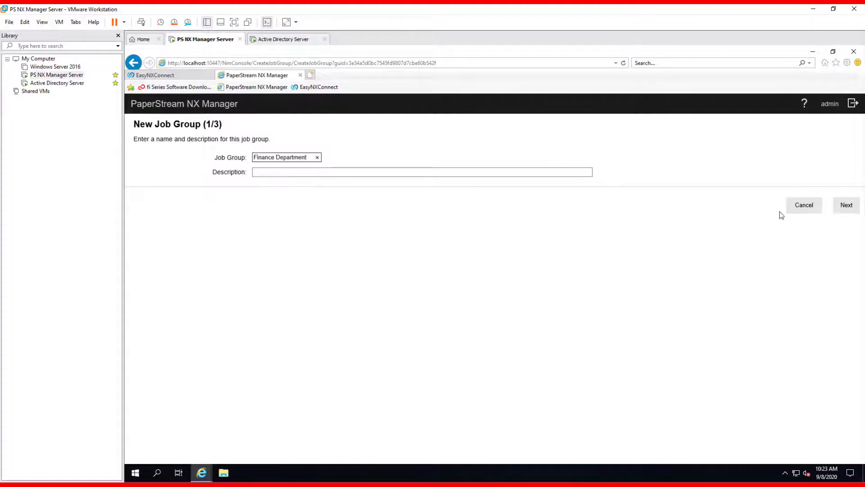
click(845, 206)
Add the Reciepts Profile, Contracts profile and expenses form jobs to the group
click(175, 188)
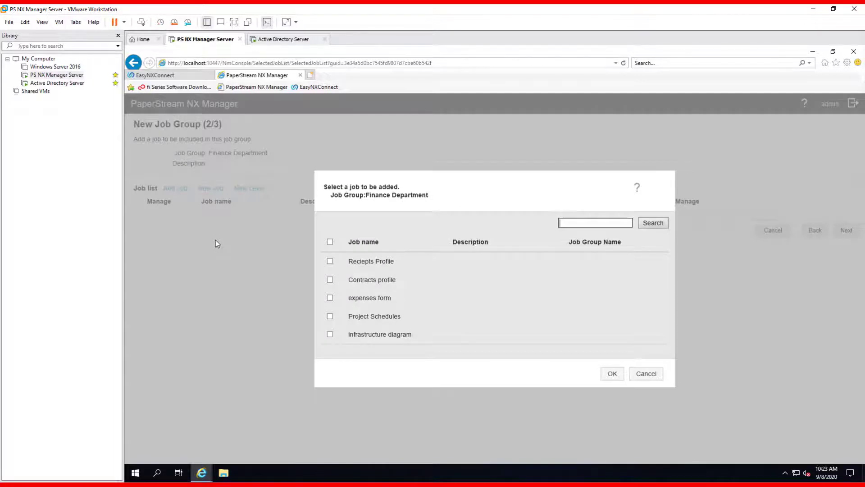
click(330, 261)
click(330, 280)
click(330, 297)
click(612, 374)
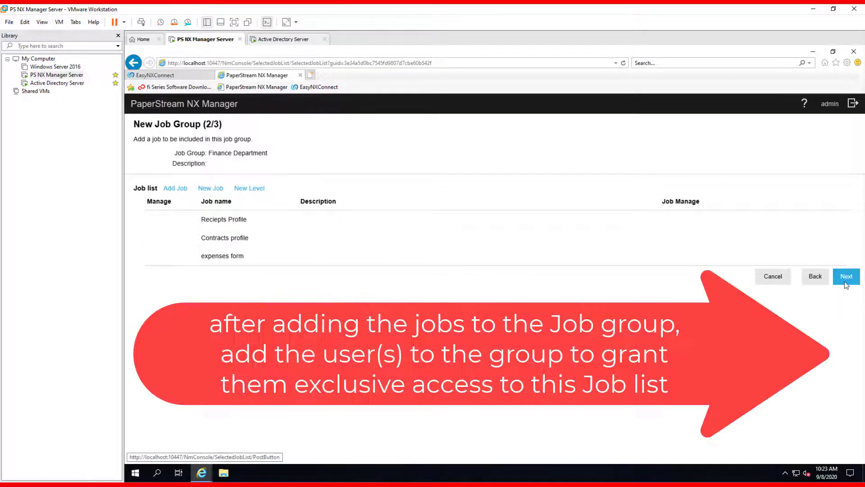
click(846, 283)
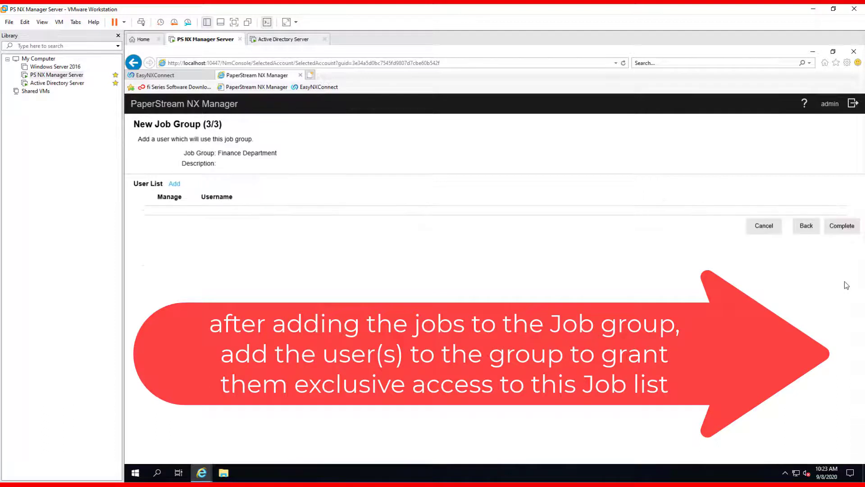
Add four directory users, including Administrator, to the user list and complete the group
click(175, 184)
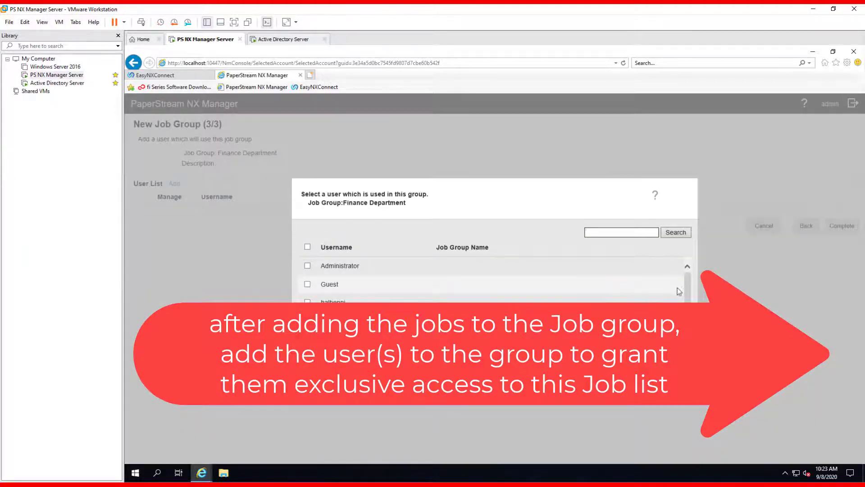
mouse_move(687, 286)
mouse_down()
mouse_move(698, 323)
mouse_move(698, 298)
mouse_up()
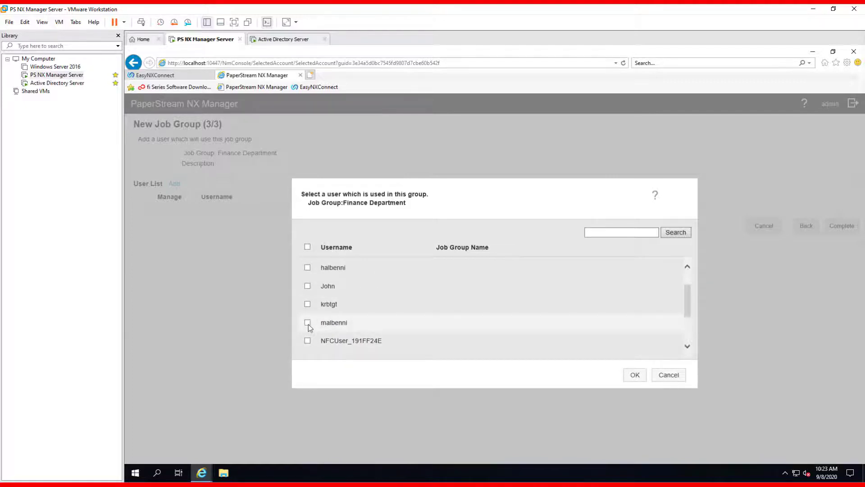
click(308, 286)
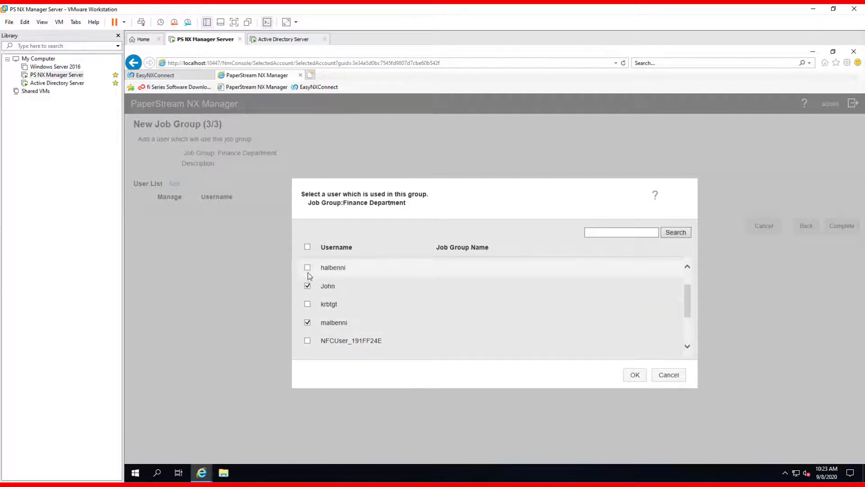
click(308, 268)
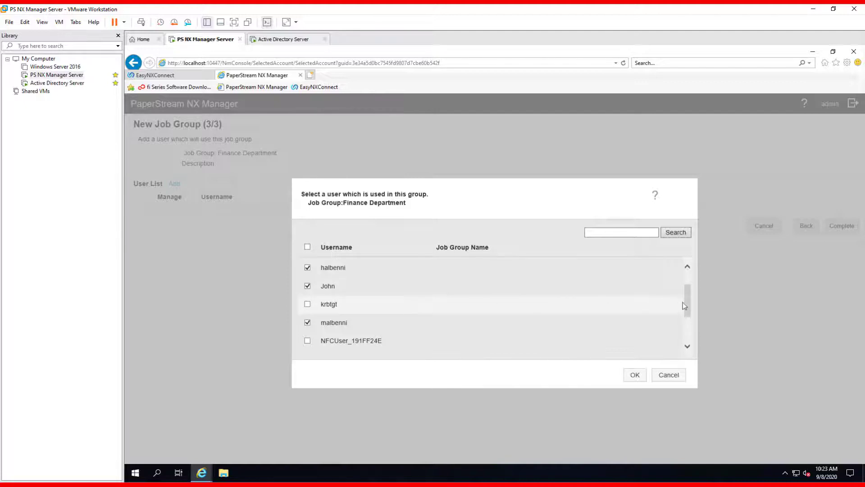
scroll(685, 296, up, 2)
click(308, 266)
click(635, 375)
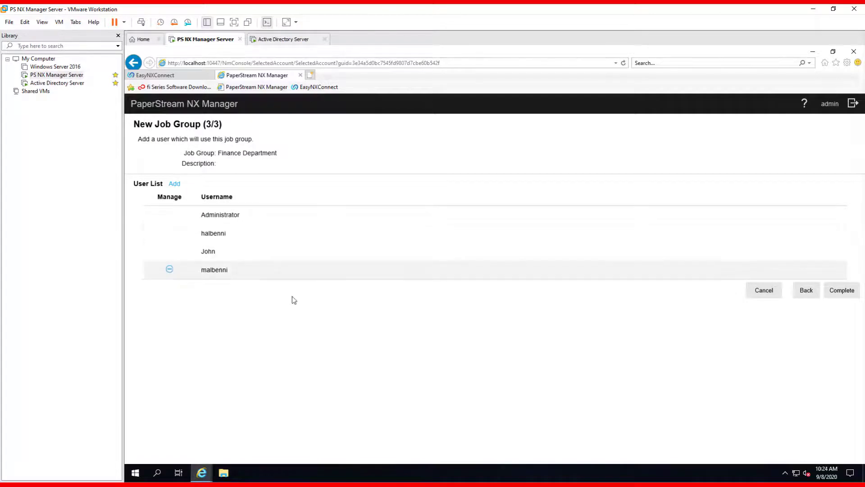
click(831, 290)
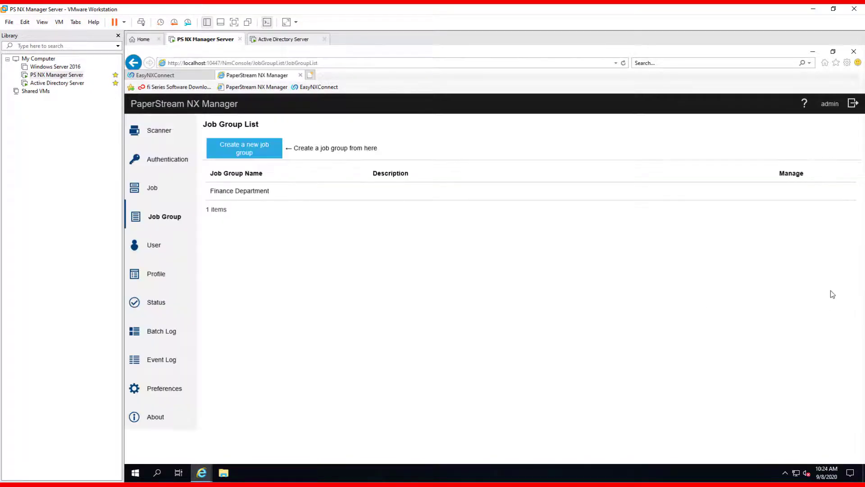
click(154, 190)
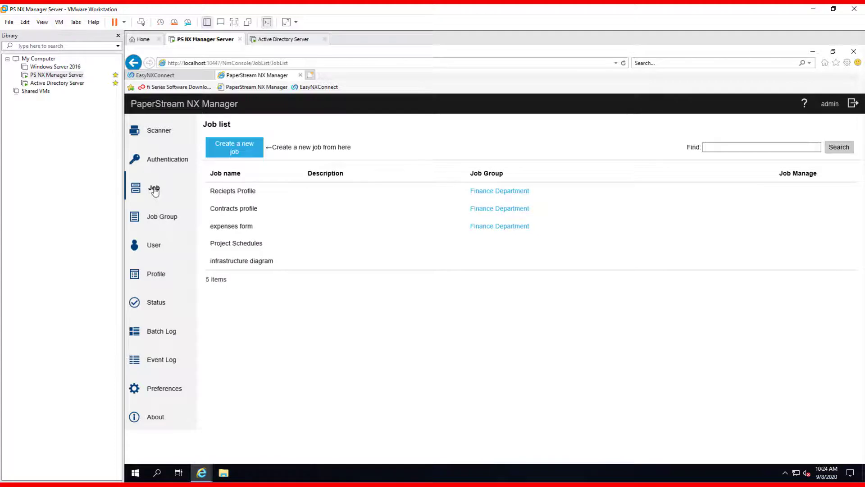
click(165, 221)
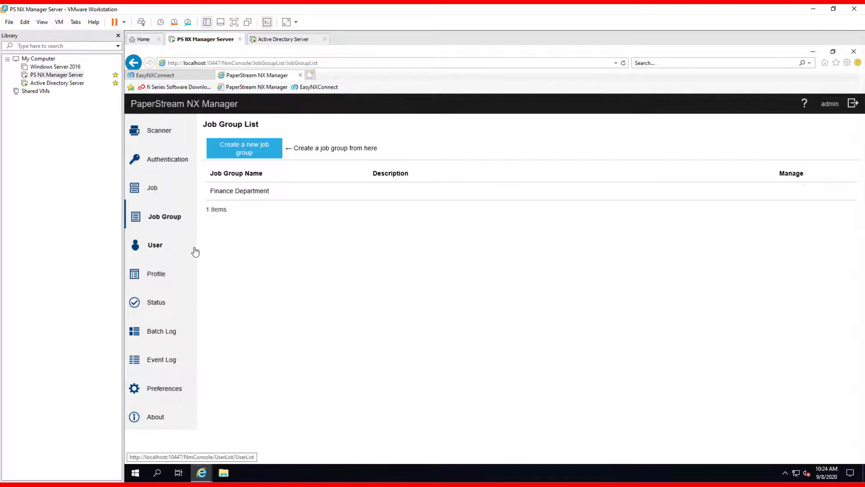
click(165, 247)
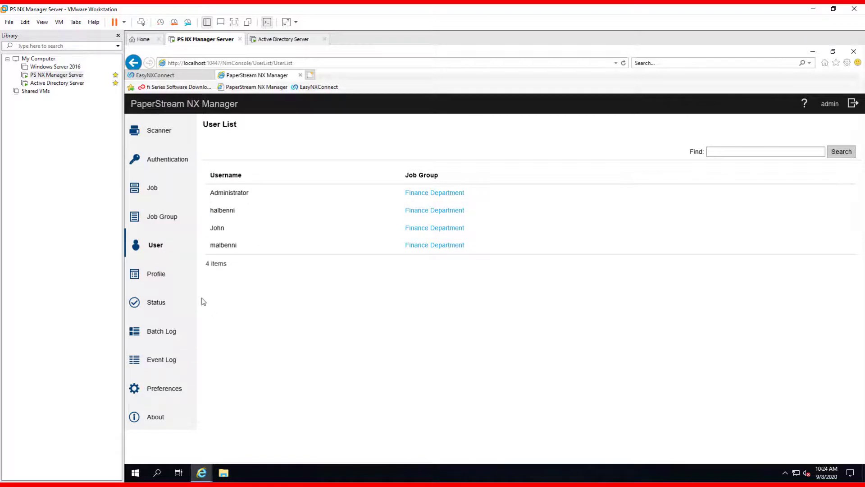
click(166, 276)
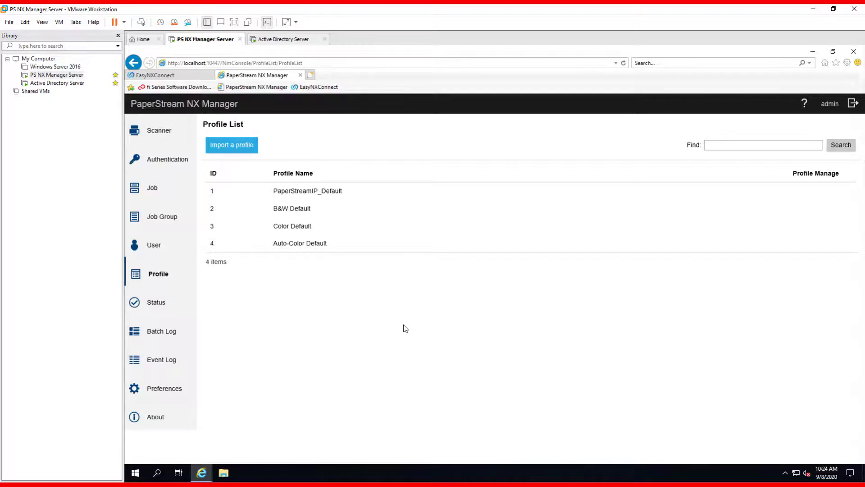
click(190, 334)
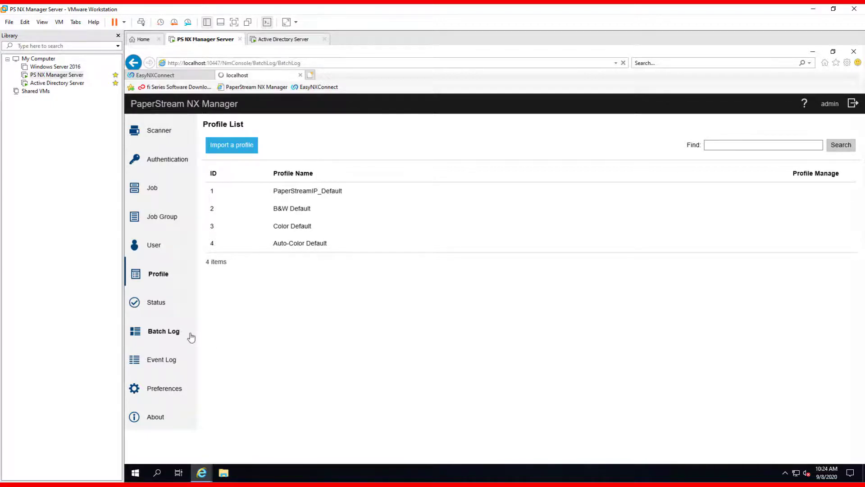
click(185, 358)
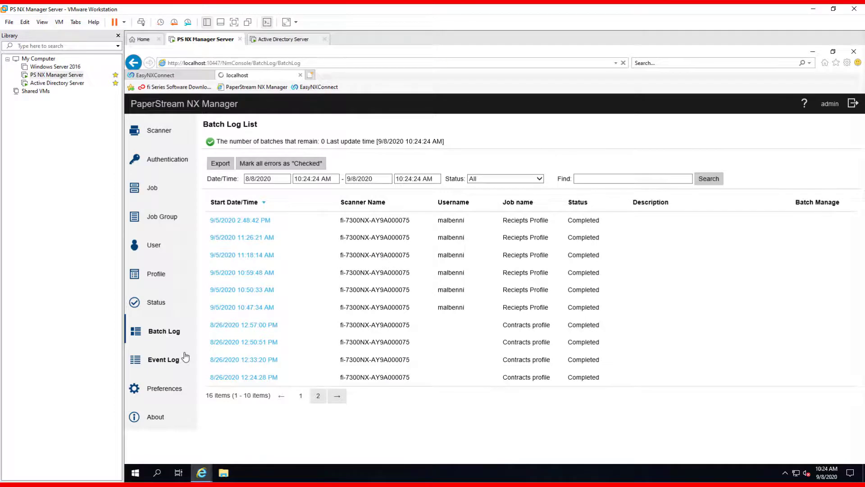
click(179, 390)
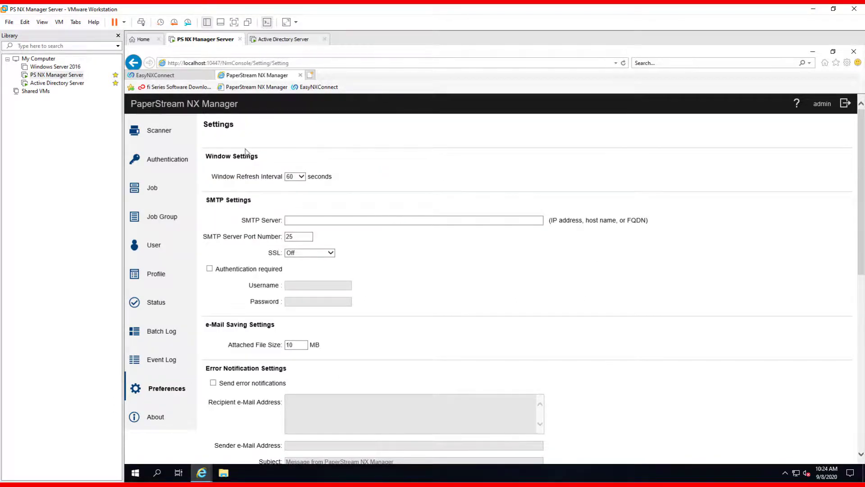
scroll(437, 245, down, 2)
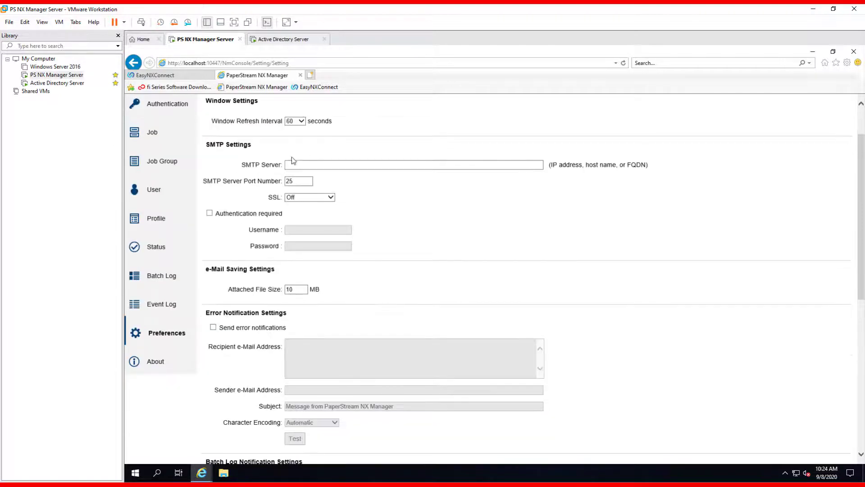
scroll(242, 236, down, 6)
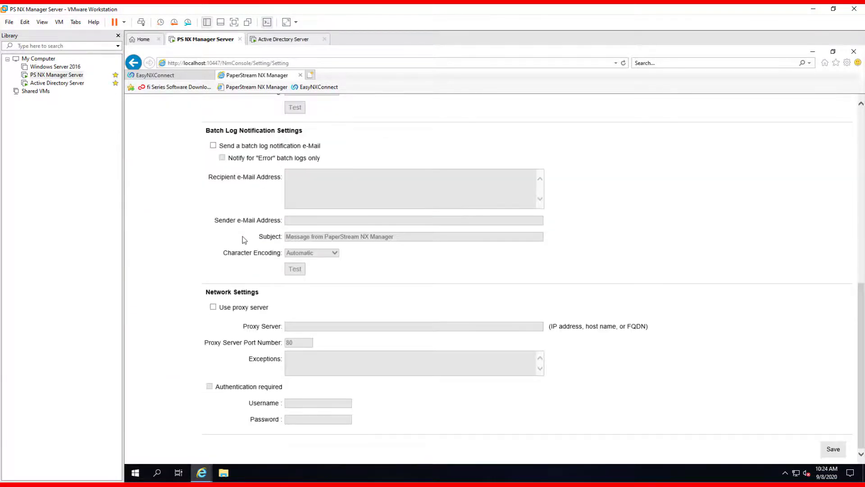
scroll(242, 236, up, 14)
click(153, 188)
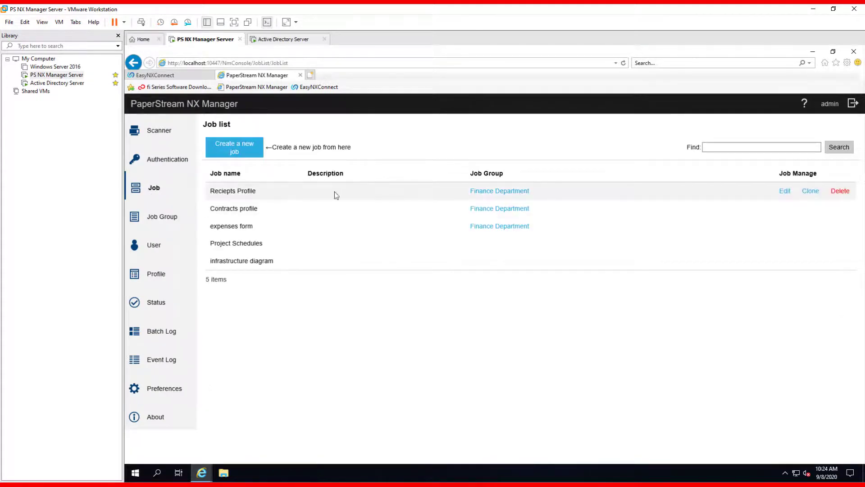
Edit the Reciepts Profile job and change its save destination type from Send to OneDrive to Save to folder
click(785, 191)
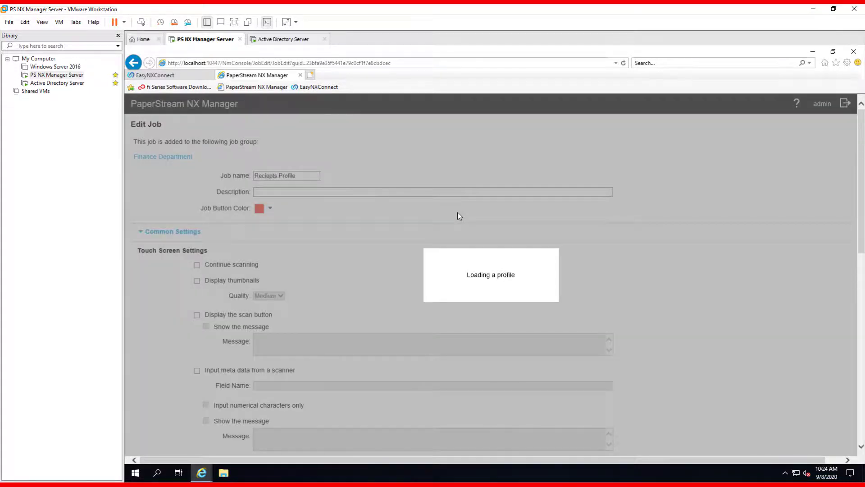
scroll(458, 217, down, 10)
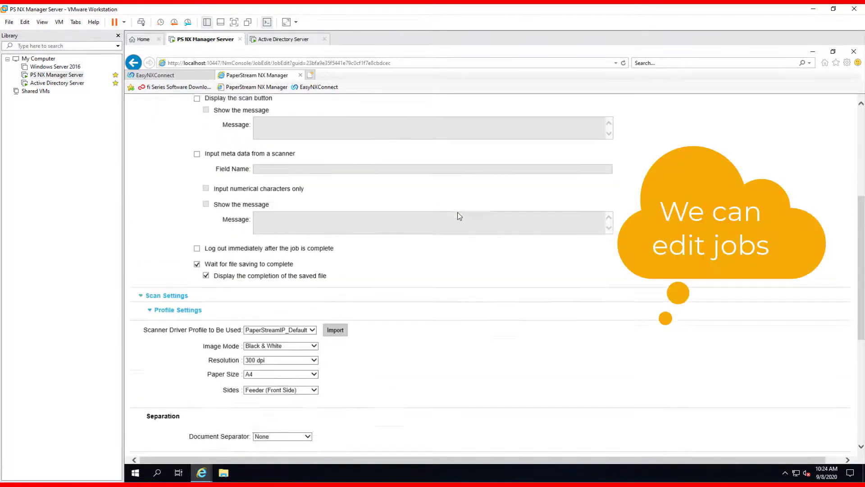
scroll(459, 216, down, 2)
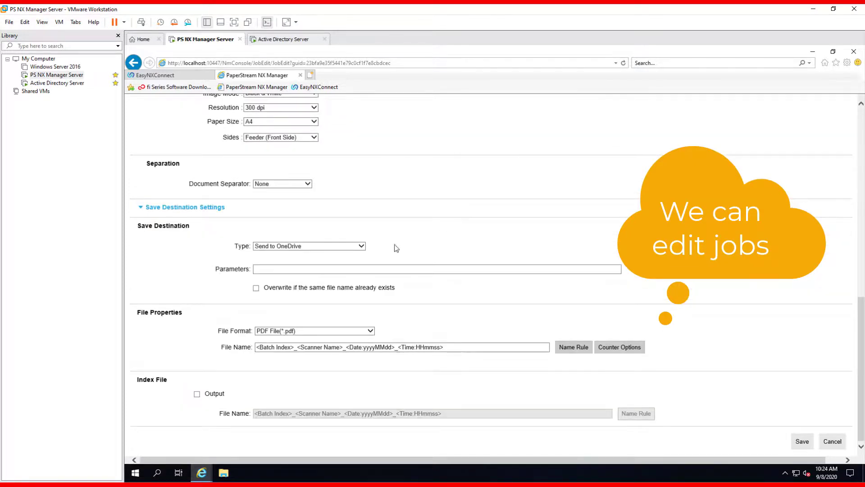
click(362, 246)
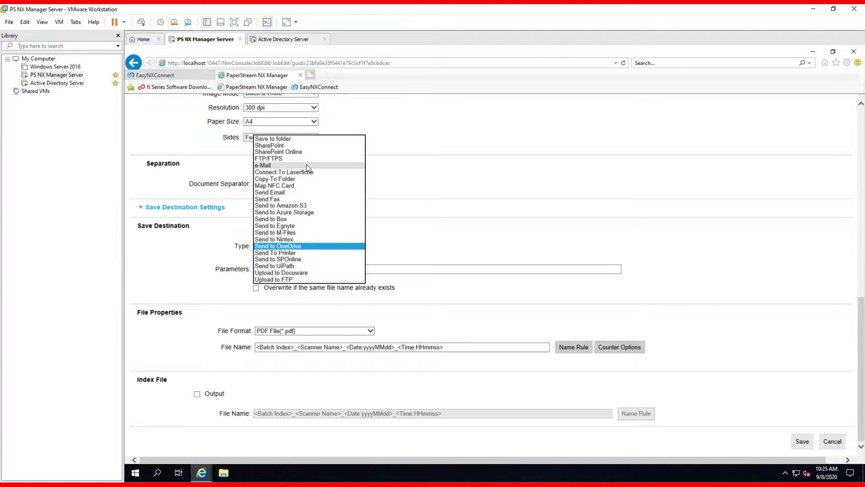
click(621, 236)
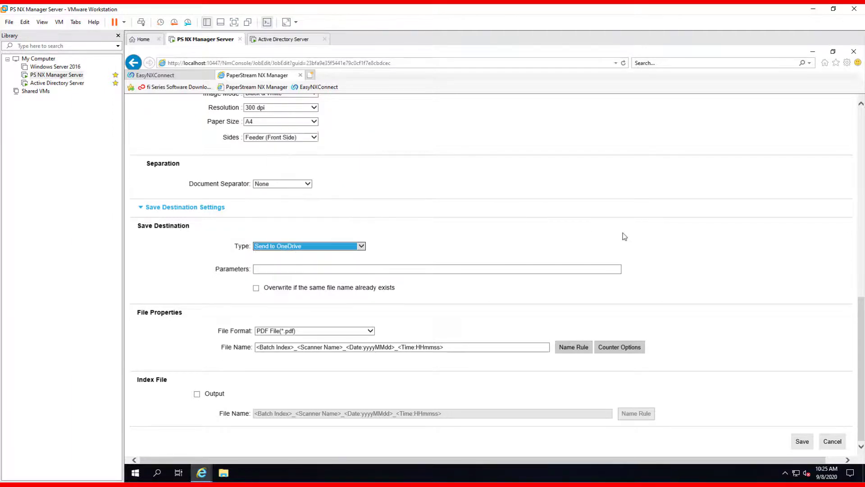
click(362, 247)
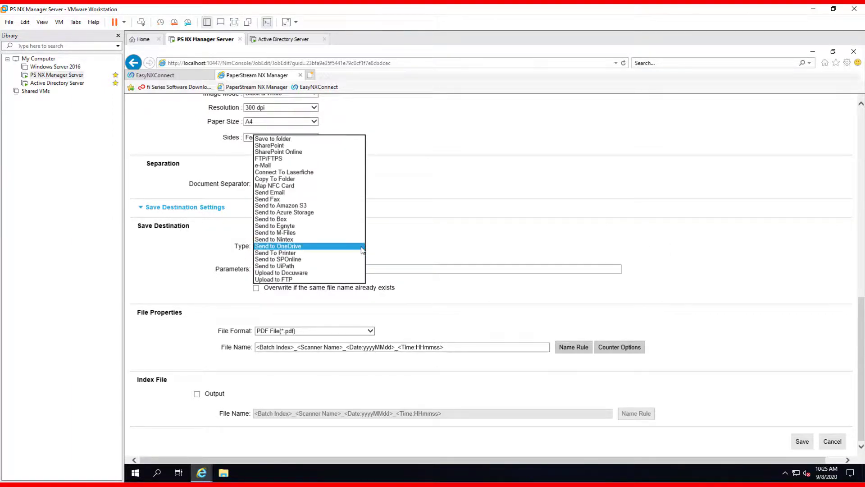
click(323, 139)
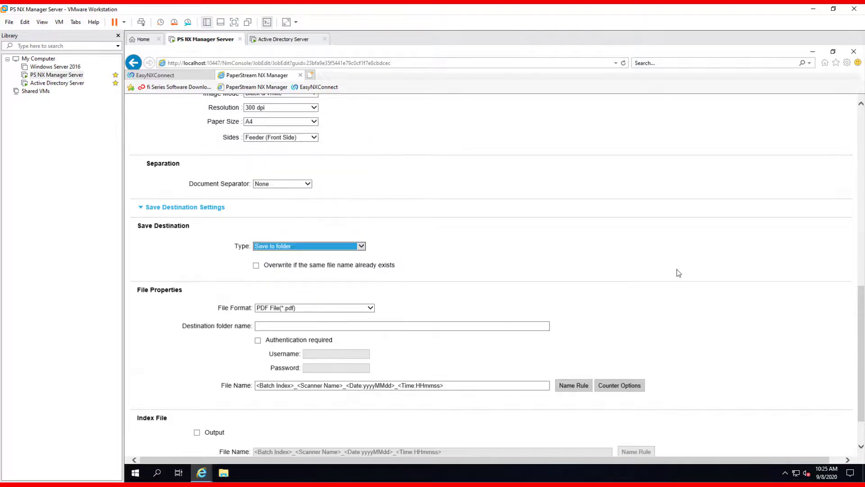
drag(863, 290, 864, 359)
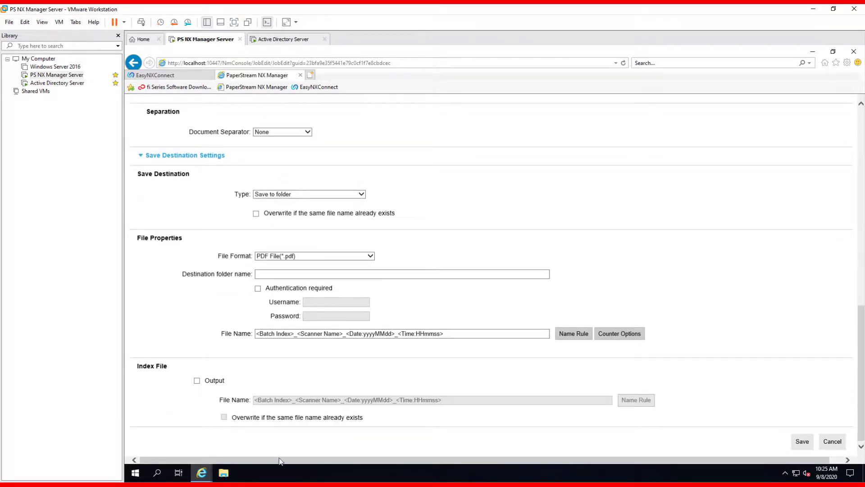
Copy the empty desktop Scanning Folder's address as text, then return to the job's destination folder field
right_click(282, 471)
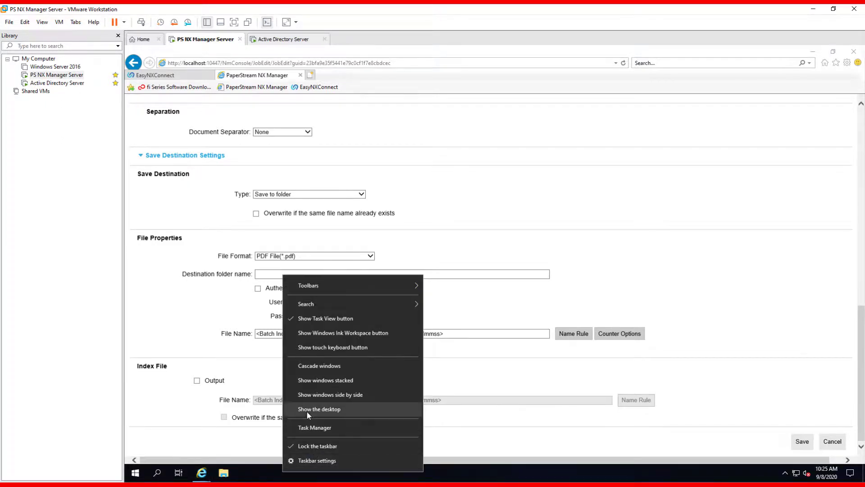
click(306, 410)
double_click(141, 153)
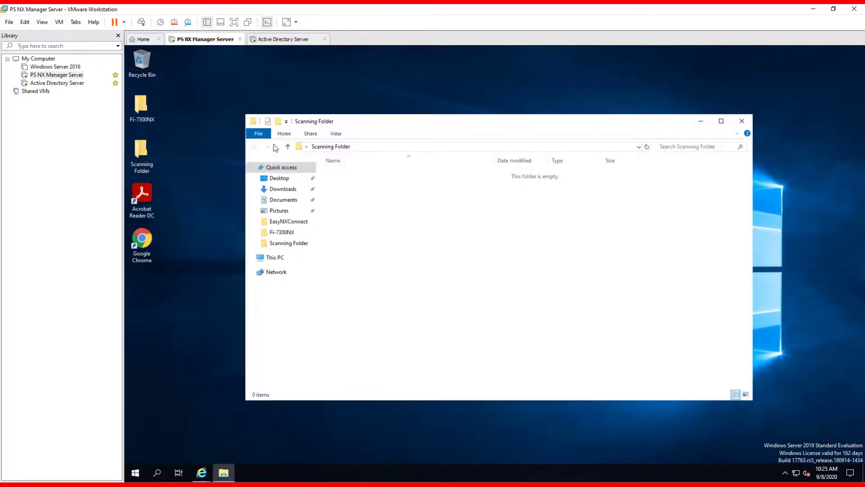
right_click(344, 147)
click(370, 159)
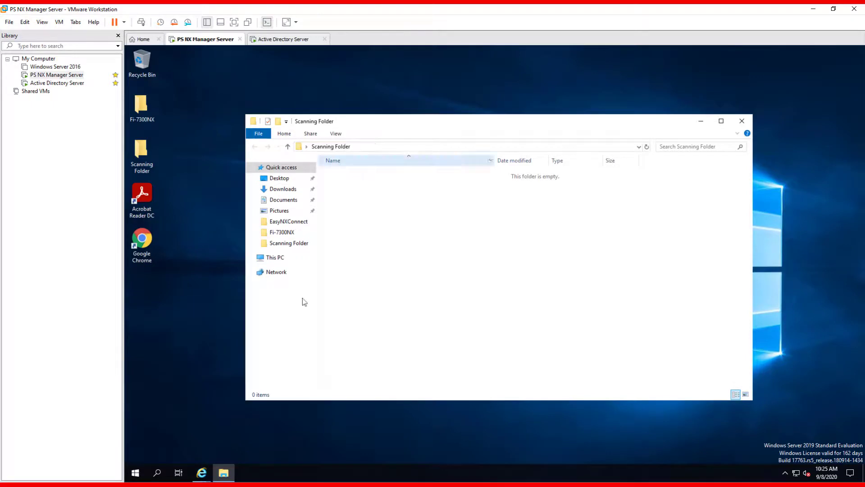
mouse_move(202, 471)
click(243, 445)
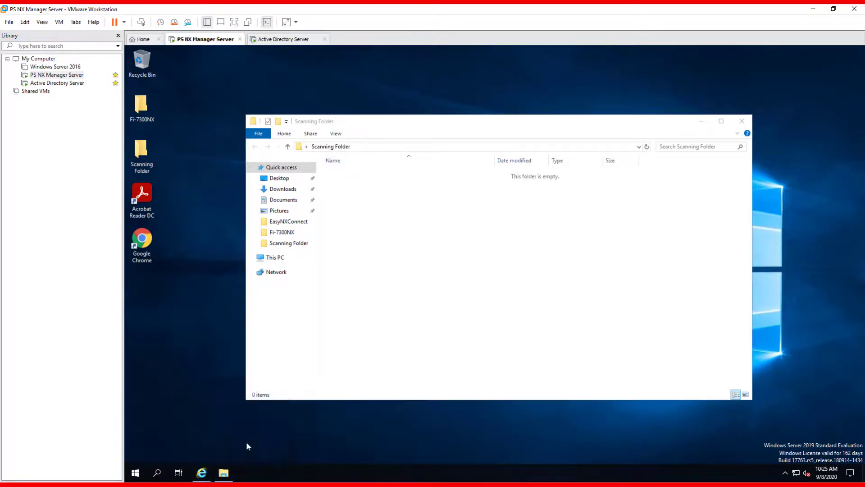
click(288, 274)
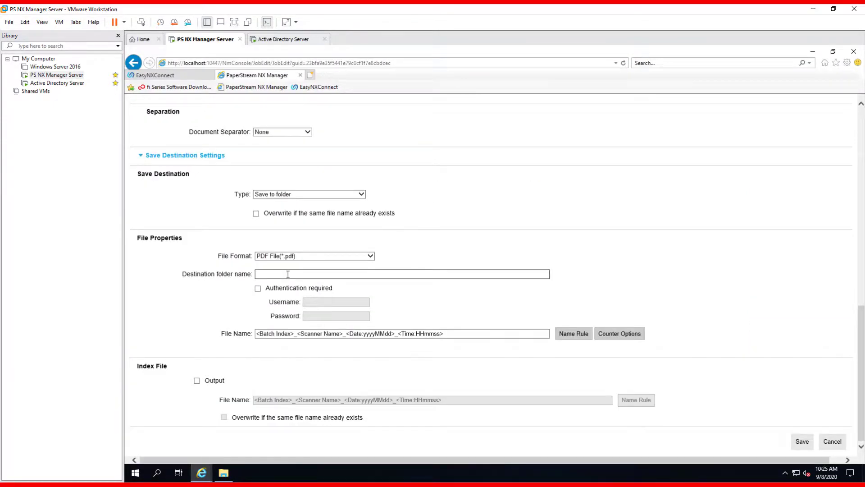
Set the destination folder to C:\Users\Administrator\Desktop\Scanning Folder and begin logging out of the manager
key(ctrl+v)
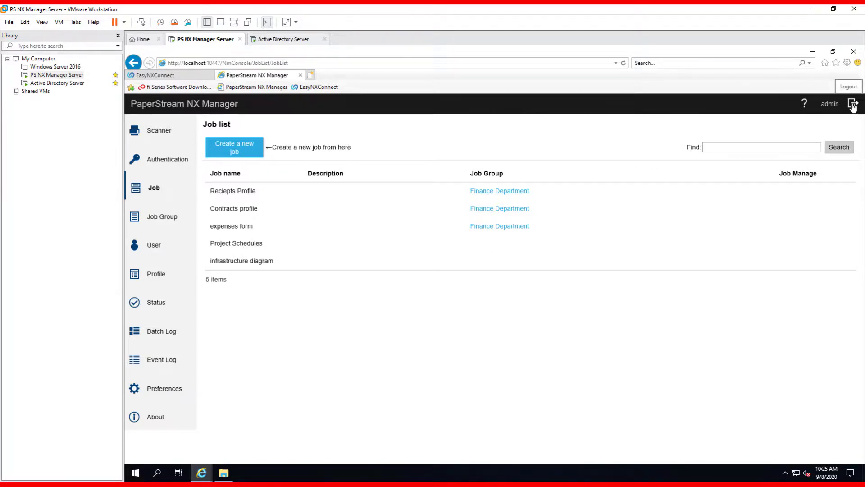
click(853, 105)
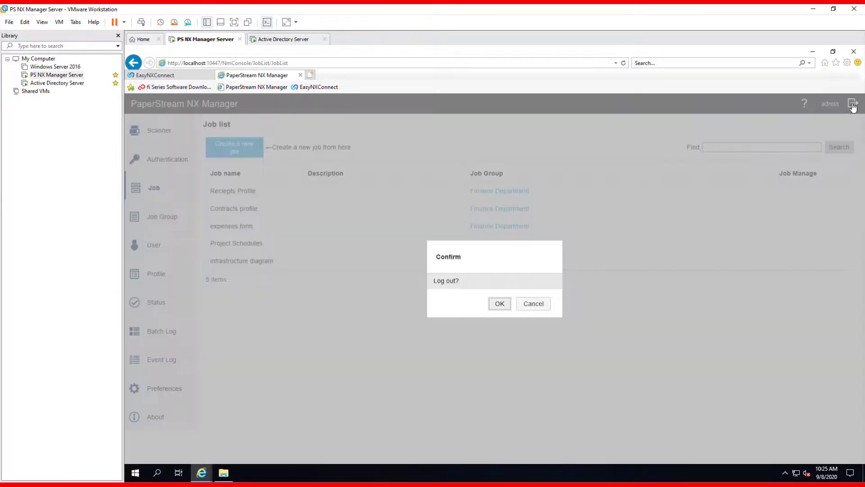
Confirm the PaperStream NX Manager logout, then log the administrator out of the Easy NX Connect console
click(499, 303)
click(169, 75)
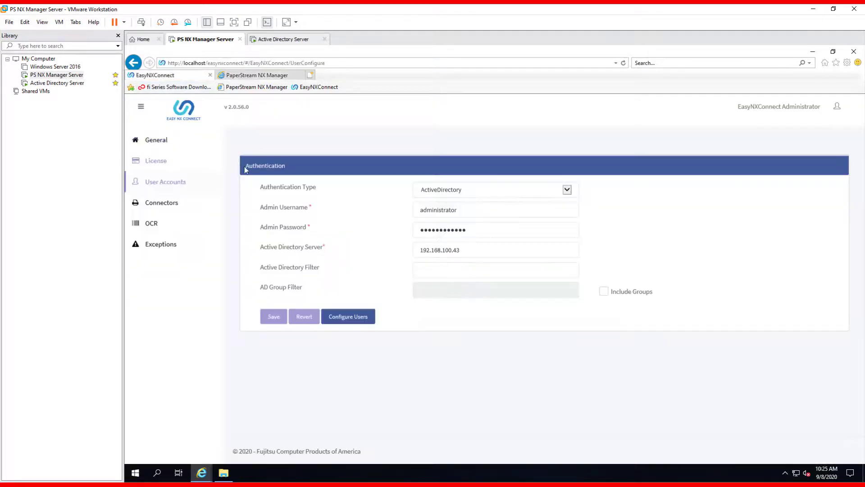
click(836, 108)
click(773, 163)
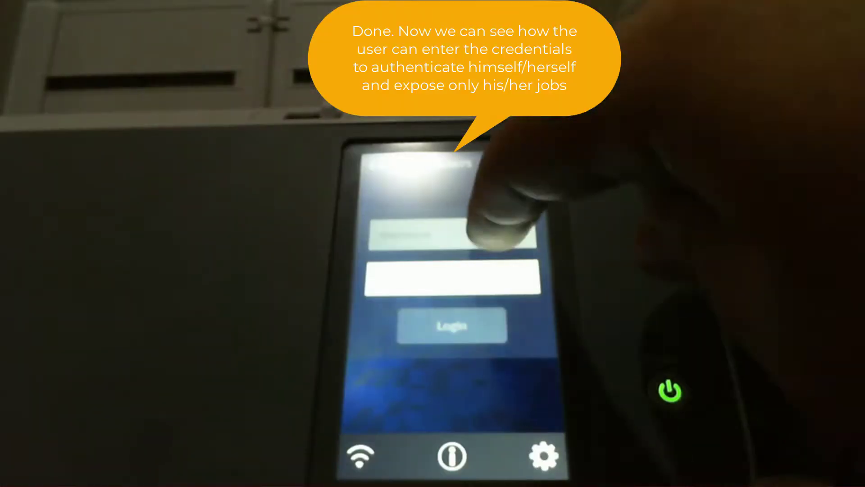
Log in on the fi-7300NX touchscreen with the domain user's username and letter-and-digit password
click(498, 233)
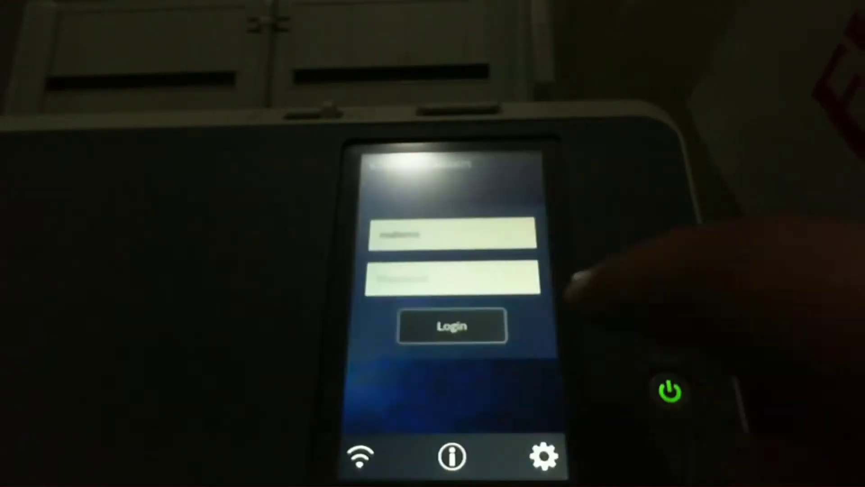
click(531, 276)
text(•••••••)
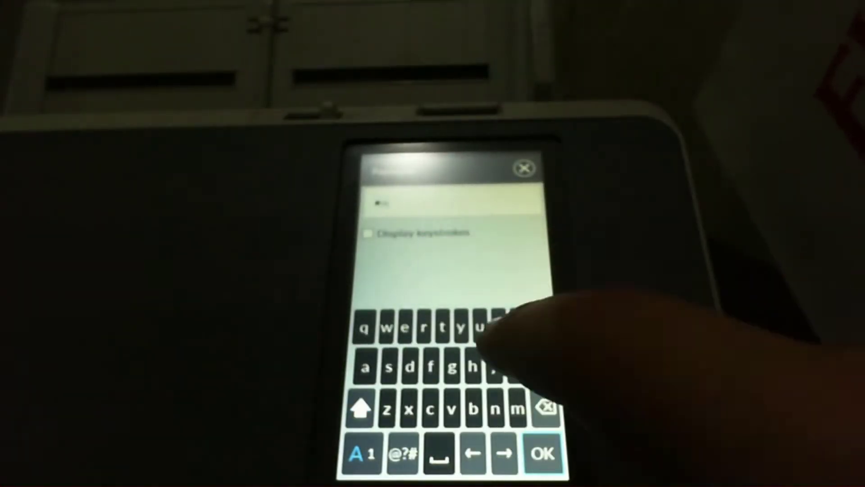
text(••)
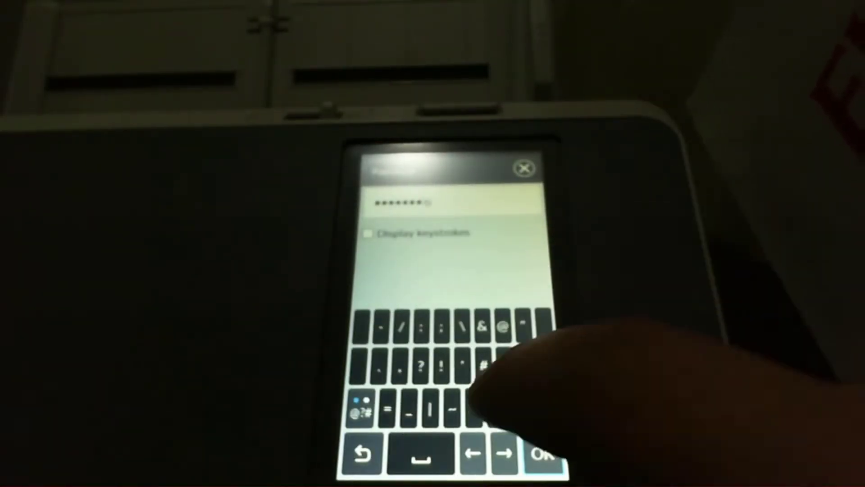
click(363, 453)
text(••••)
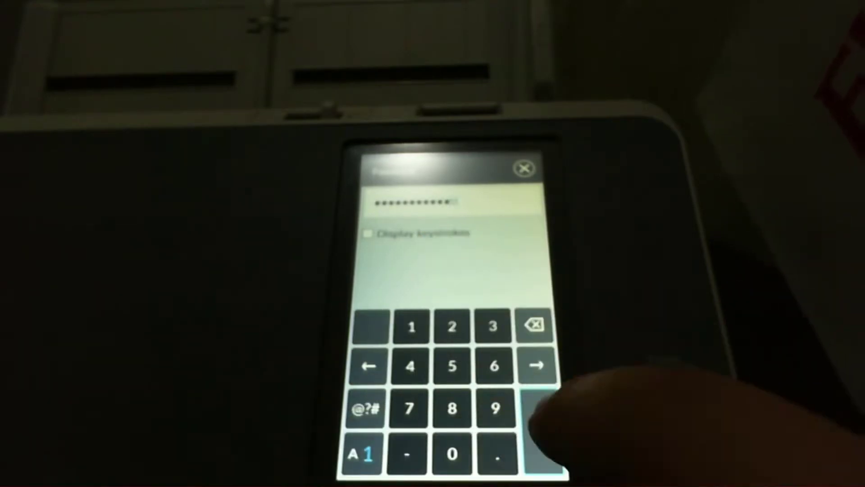
click(539, 428)
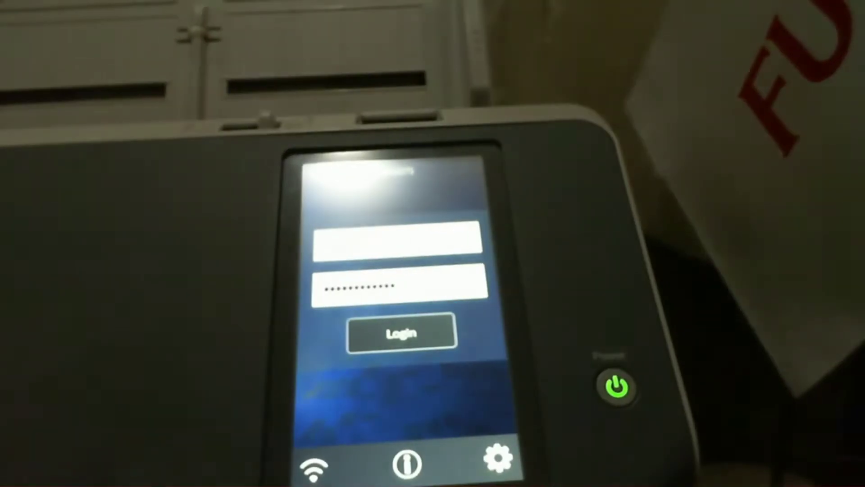
click(402, 333)
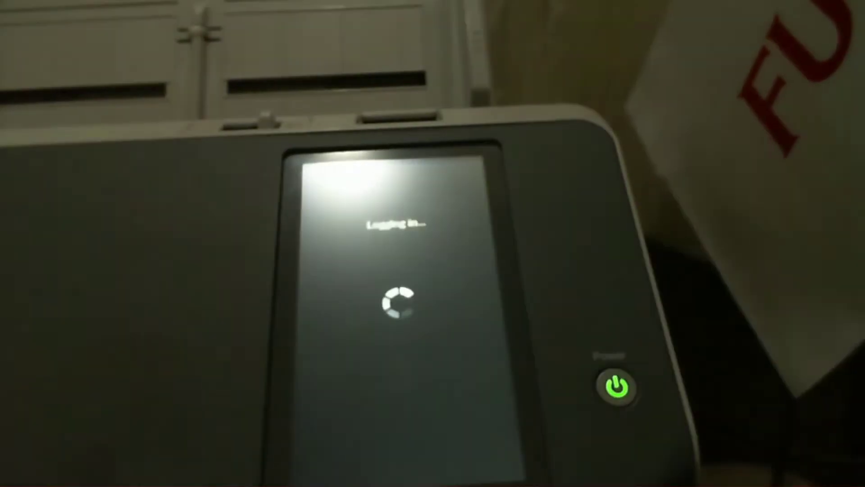